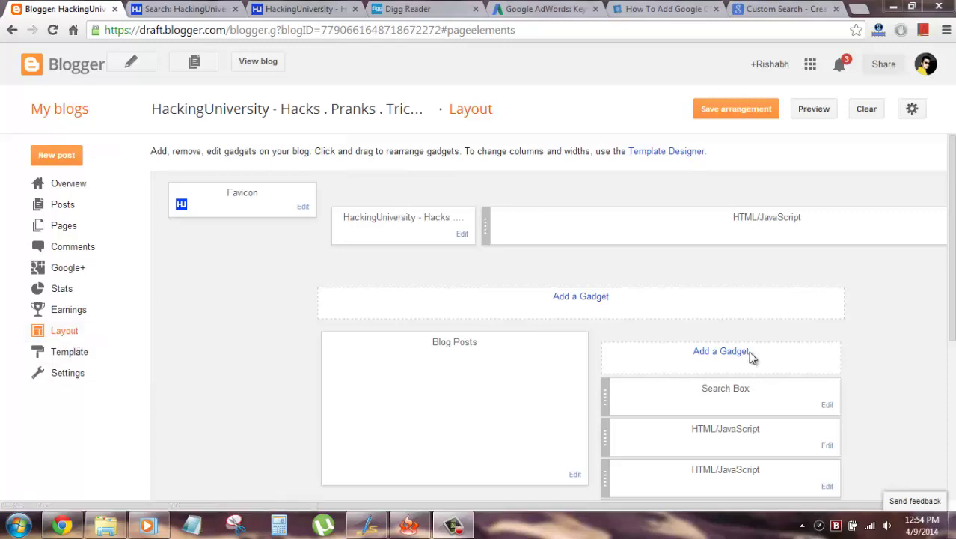
Add the Search Box gadget from the Basics list to the blog sidebar.
left_click(721, 353)
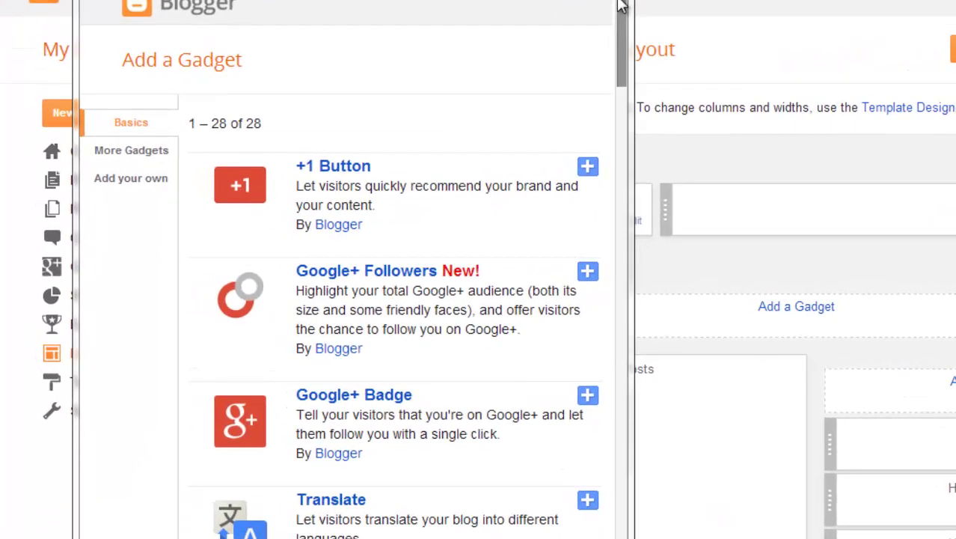
left_click_drag(620, 7, 612, 169)
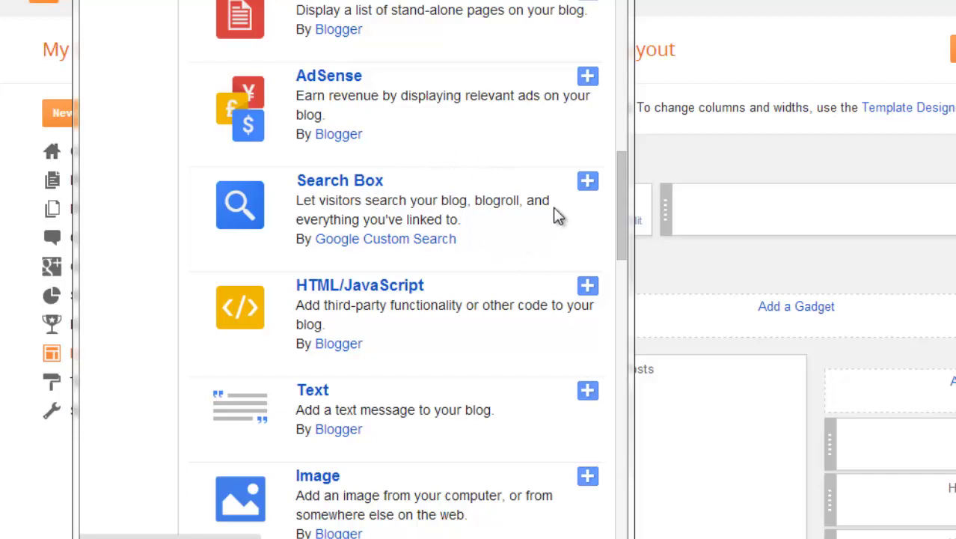
left_click(588, 182)
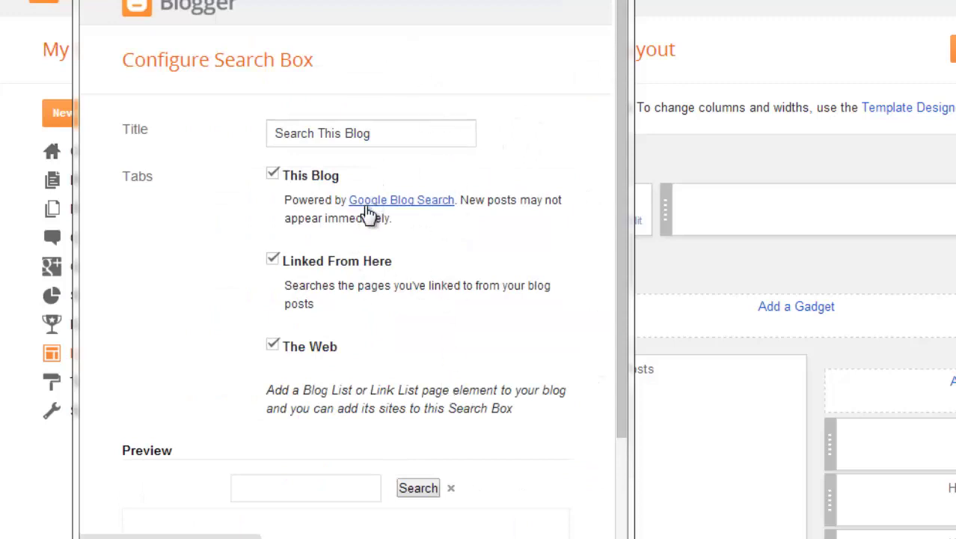
Replace 'Search This Blog' with 'Search HackingUniversity', then delete it to leave the title blank.
left_click_drag(370, 135, 9, 171)
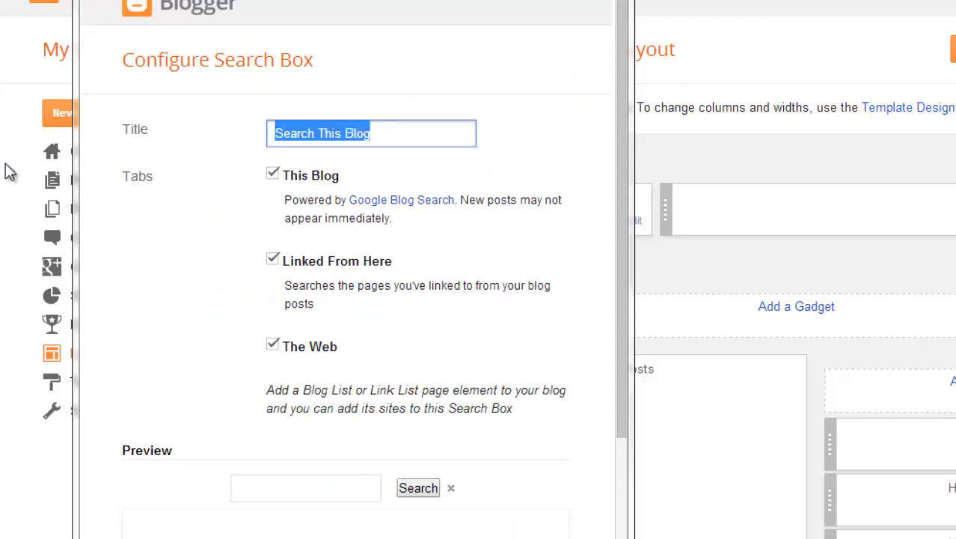
type("S")
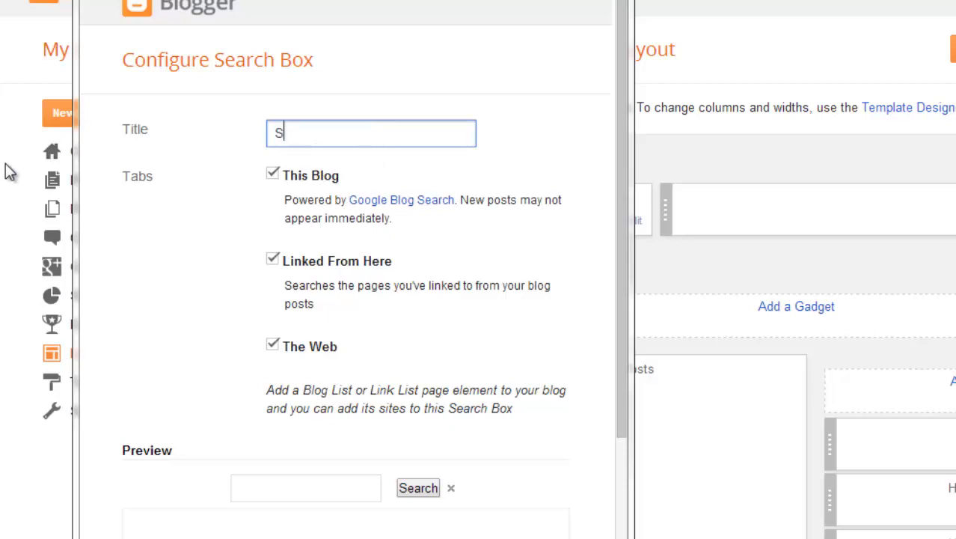
type("earch Hacking")
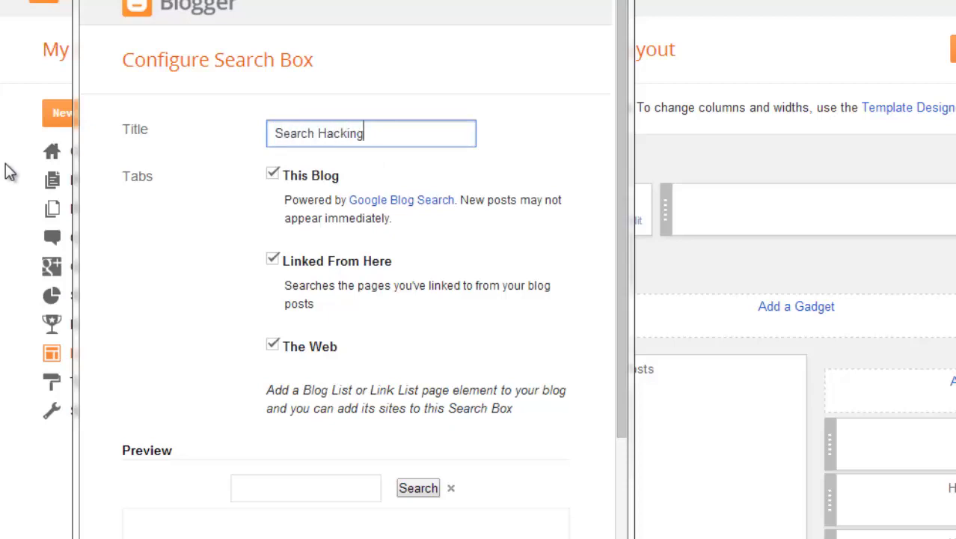
type("n")
key("BackSpace")
type("University")
key("ctrl+a")
key("BackSpace")
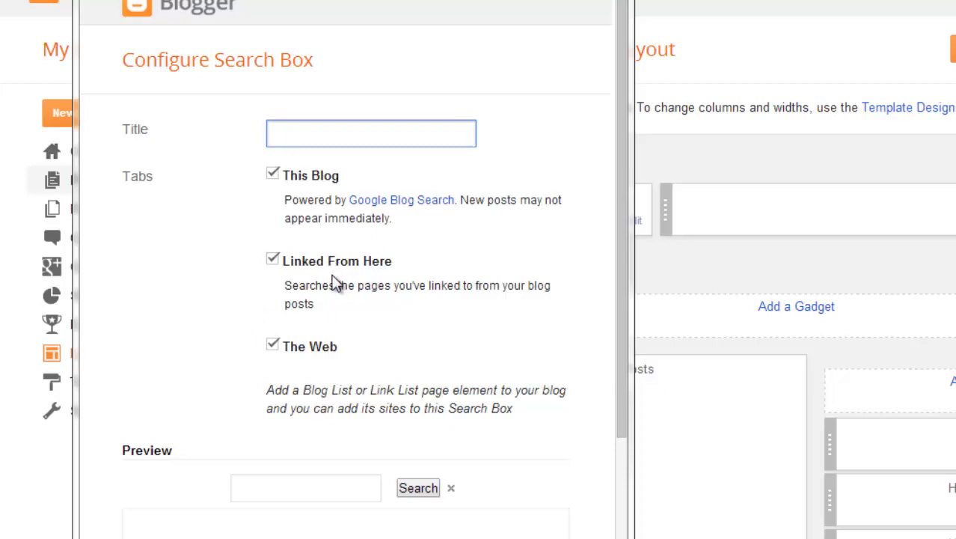
Uncheck The Web and Linked From Here so only This Blog is searched, and test the preview box.
left_click(273, 344)
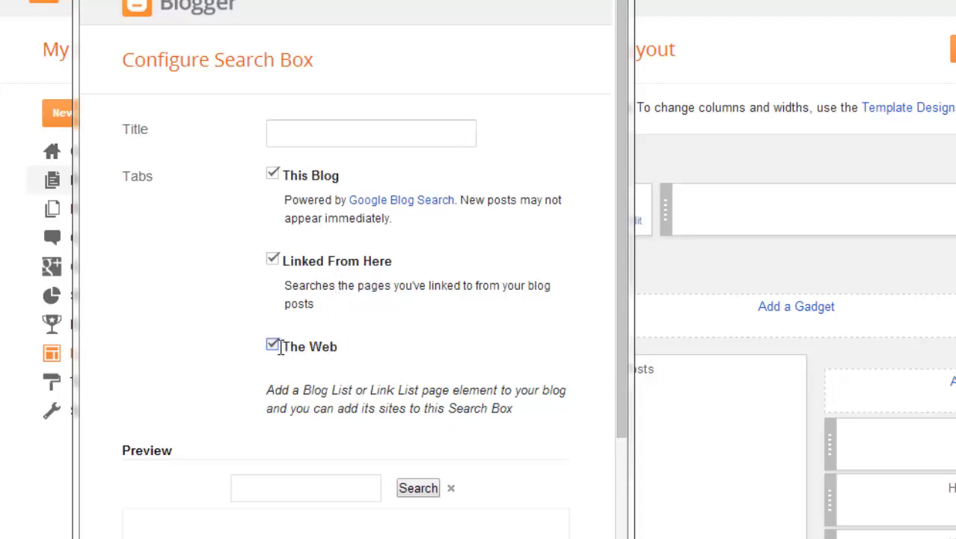
left_click(272, 263)
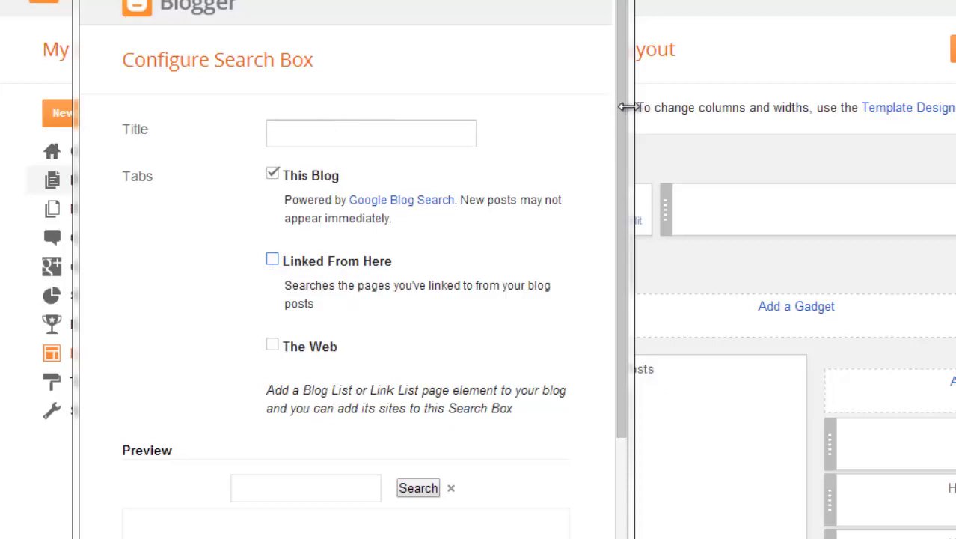
left_click_drag(621, 120, 604, 247)
left_click(318, 355)
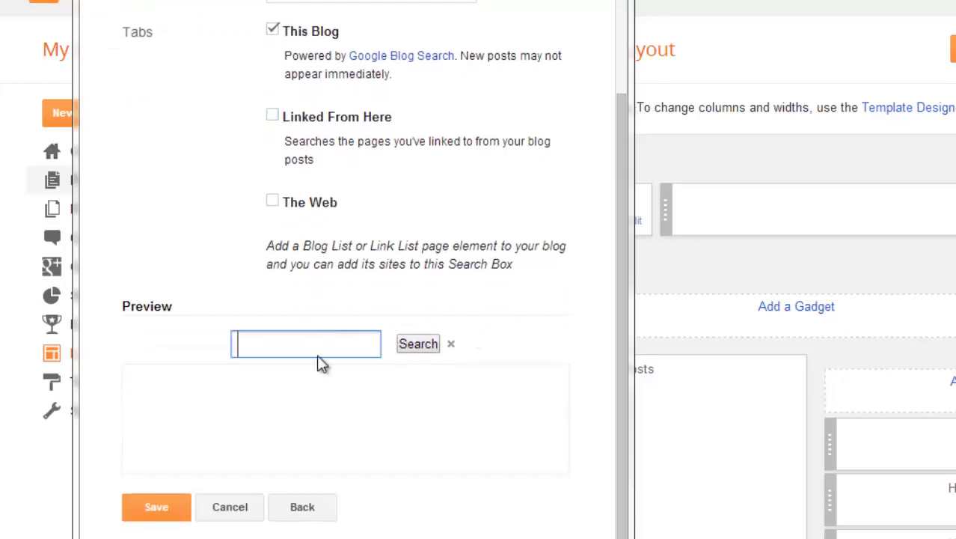
left_click(418, 347)
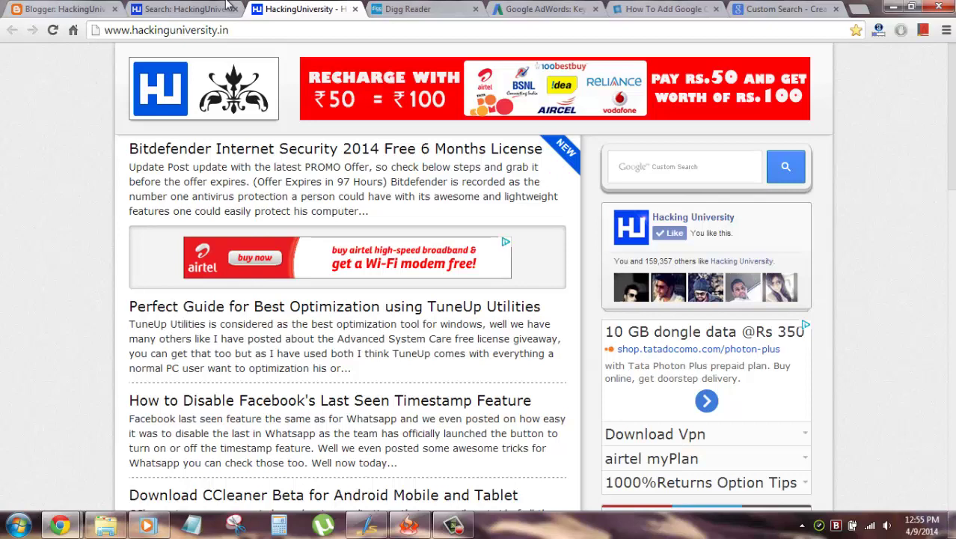
Save the untitled Search Box gadget and try its new box on the live blog sidebar.
mouse_move(60, 526)
left_click(225, 442)
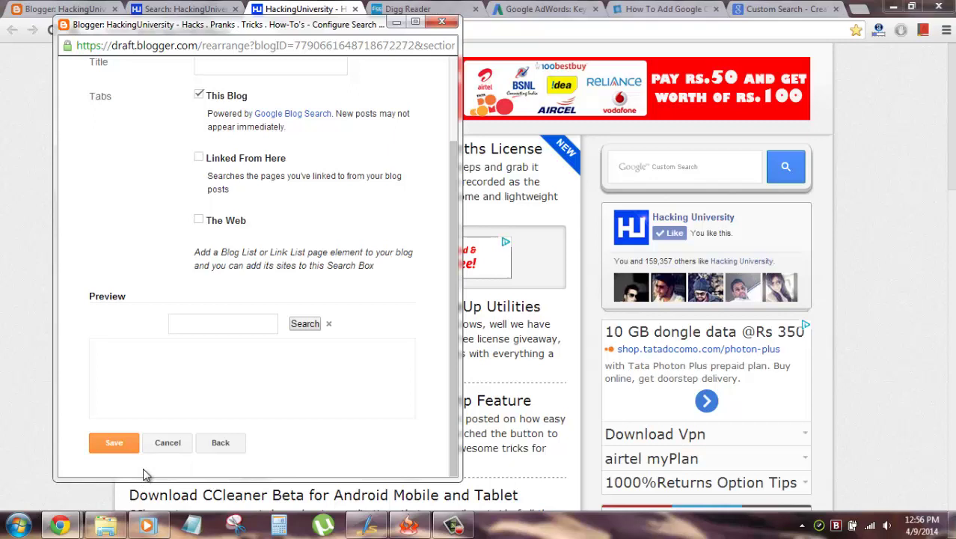
left_click(114, 443)
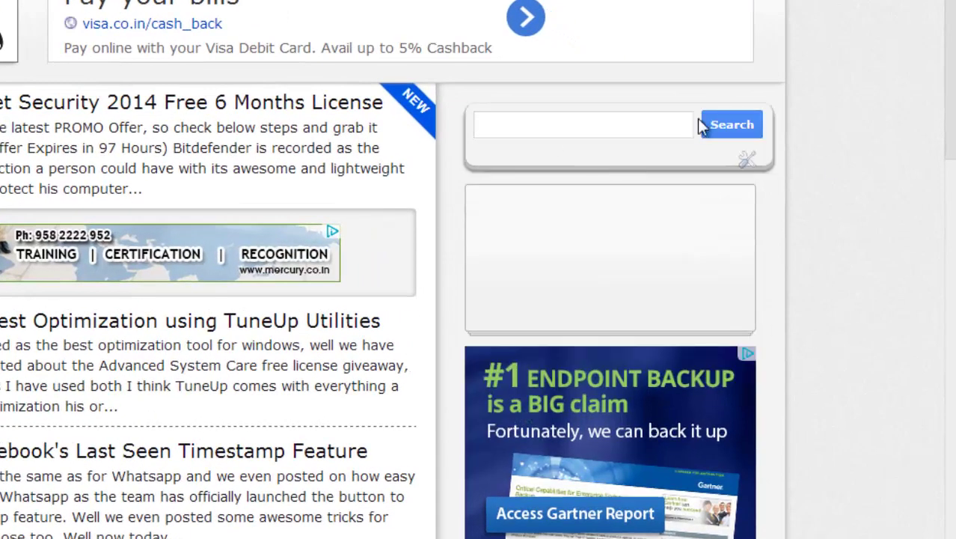
left_click(560, 129)
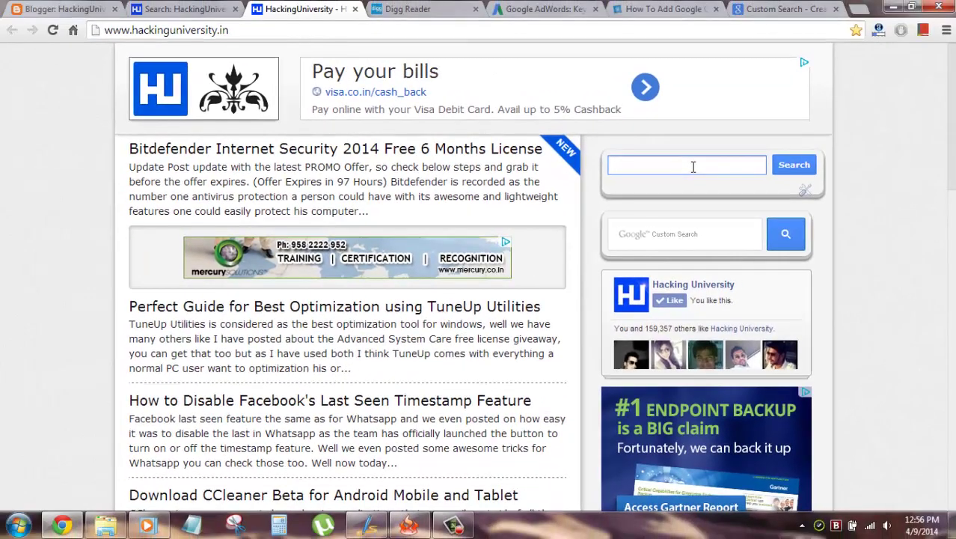
Search the blog for 'idm optimizer' and scroll through the This Blog results.
type("idm optimizer")
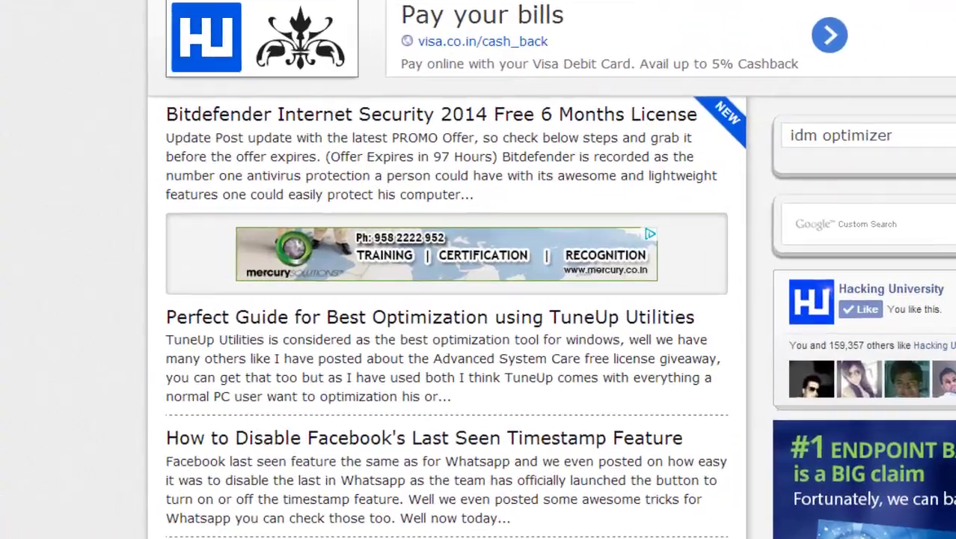
key("Return")
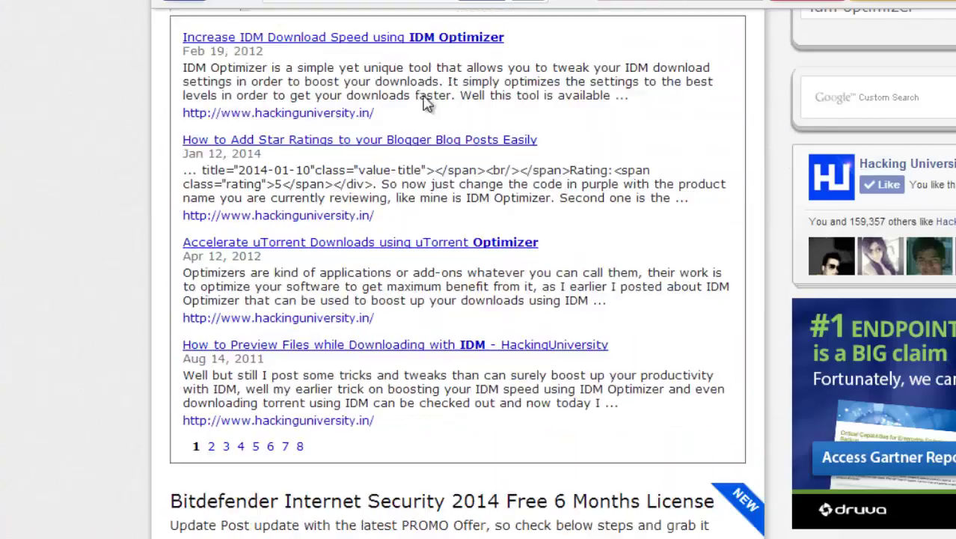
scroll(433, 314, "down", 2)
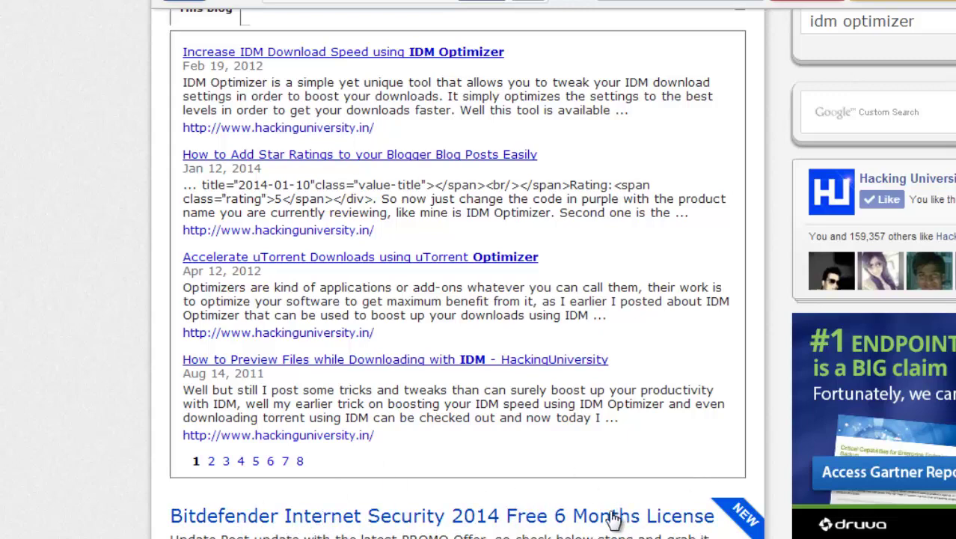
scroll(611, 512, "up", 2)
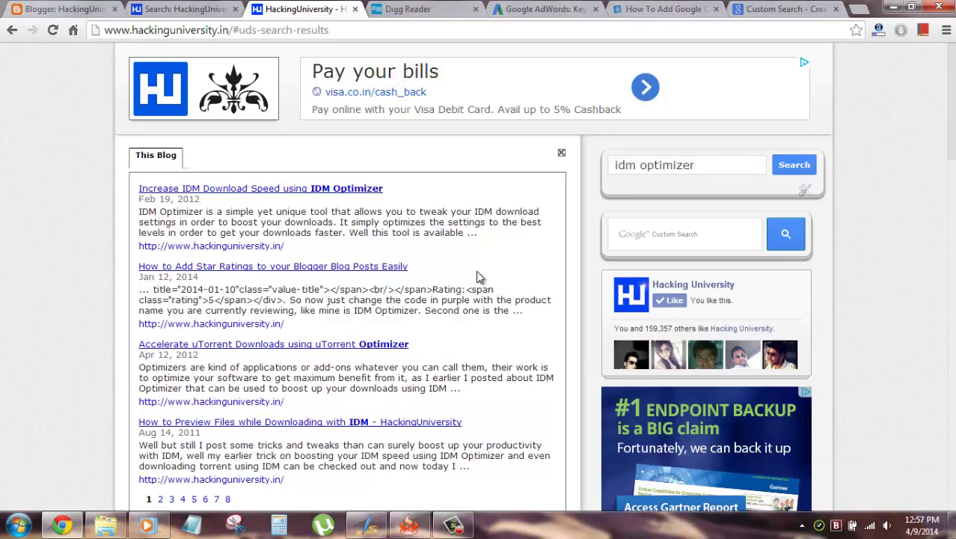
Remove the Search Box gadget from the blog via its settings and confirm with OK.
left_click(806, 193)
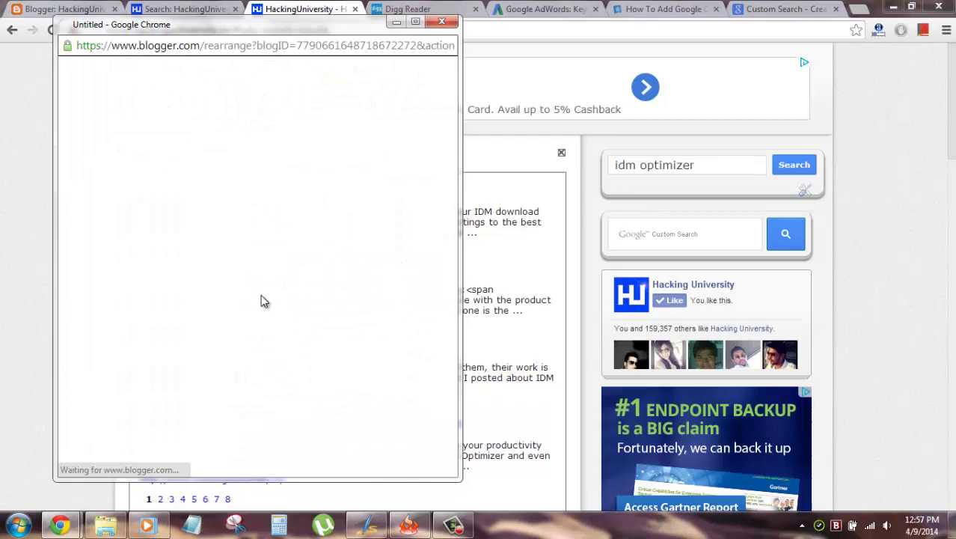
scroll(267, 299, "down", 3)
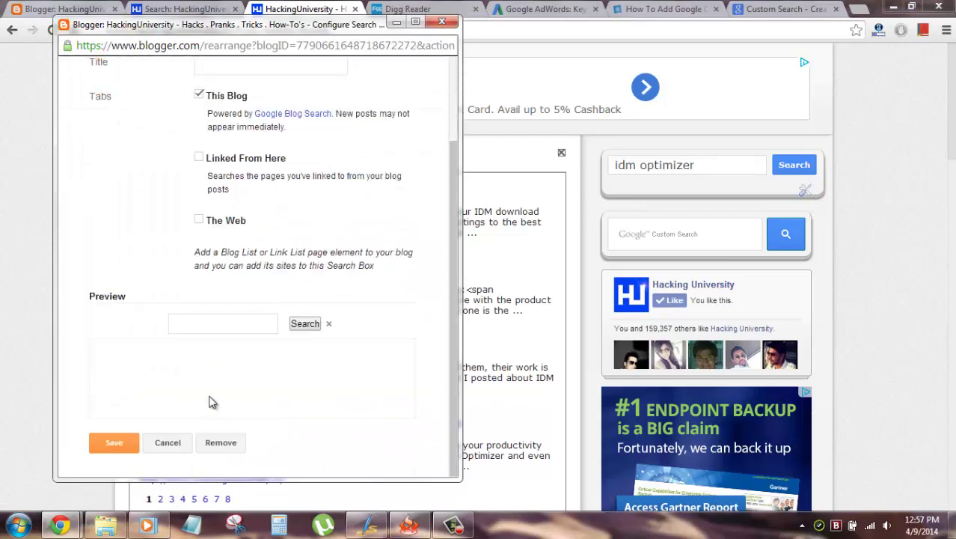
left_click(220, 442)
left_click(300, 134)
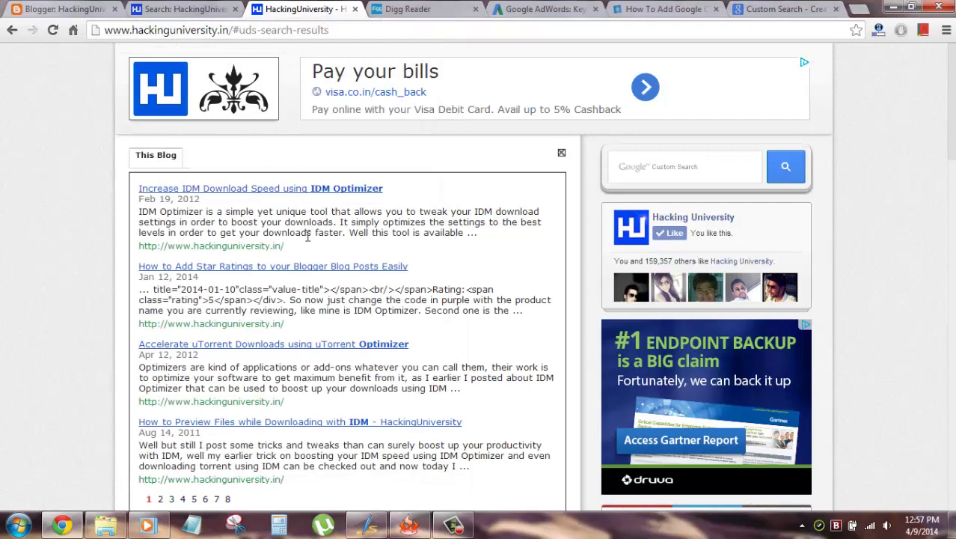
Check the search results and blog homepage tabs, then bring up the Custom Search create page.
key("ctrl+shift+Tab")
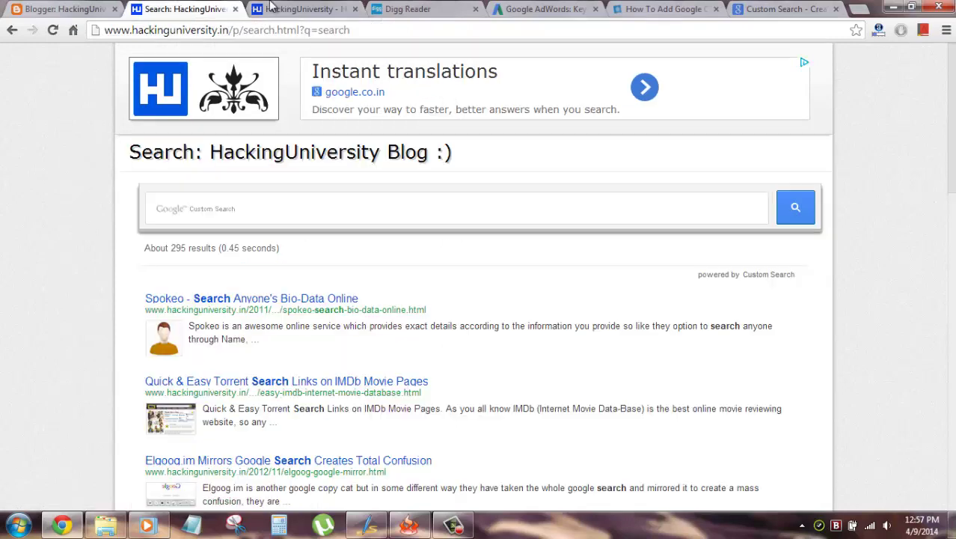
left_click(271, 8)
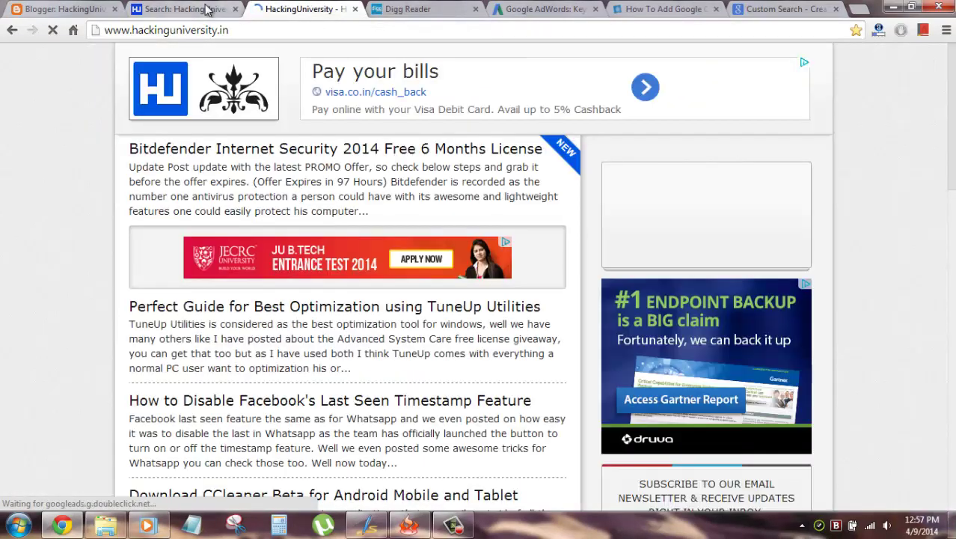
left_click(247, 9)
left_click(258, 9)
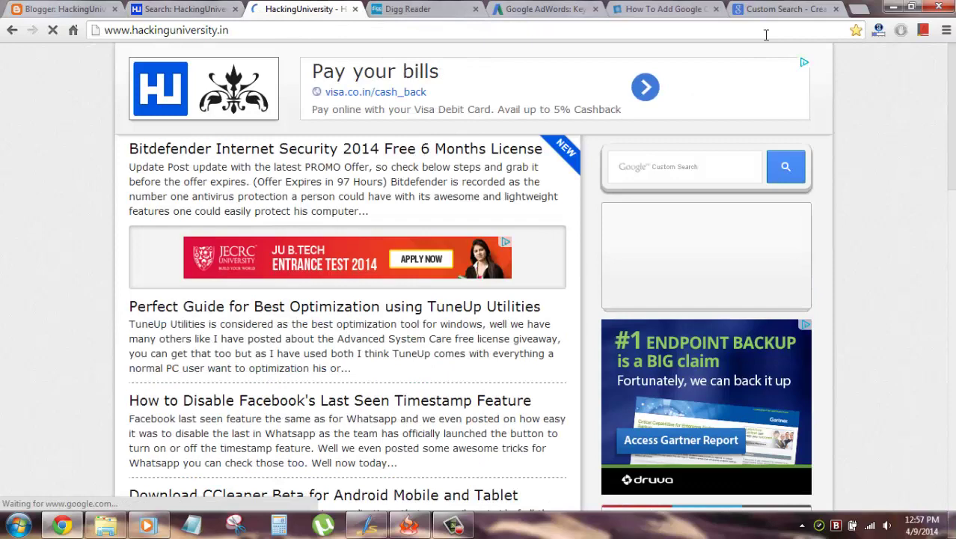
left_click_drag(763, 9, 550, 12)
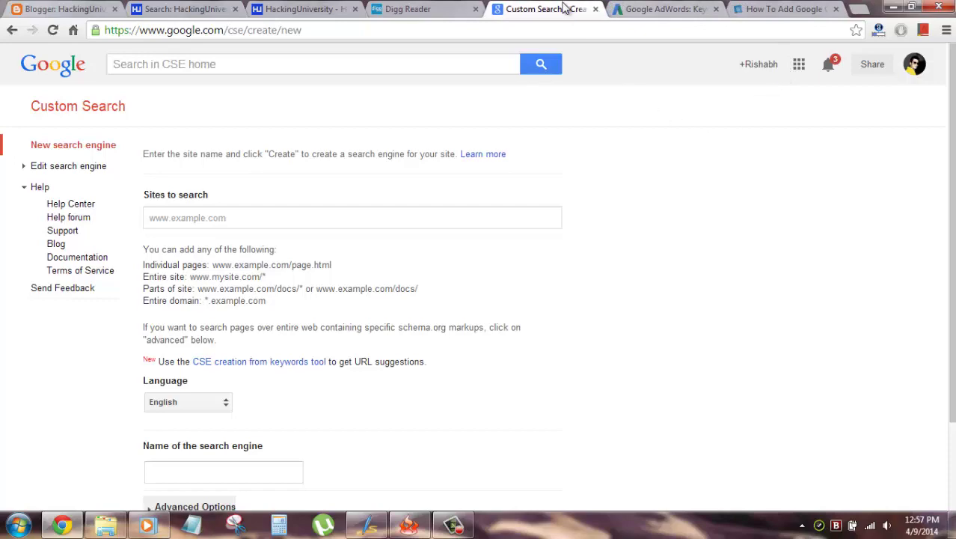
Close the how-to article, load the Custom Search home page, and copy the blog's web address.
left_click(835, 9)
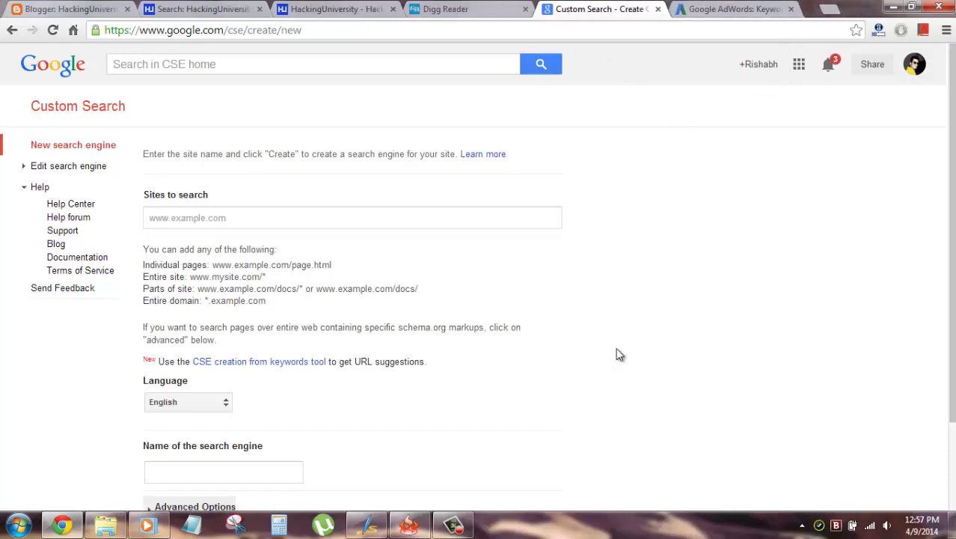
left_click(497, 9)
left_click(604, 9)
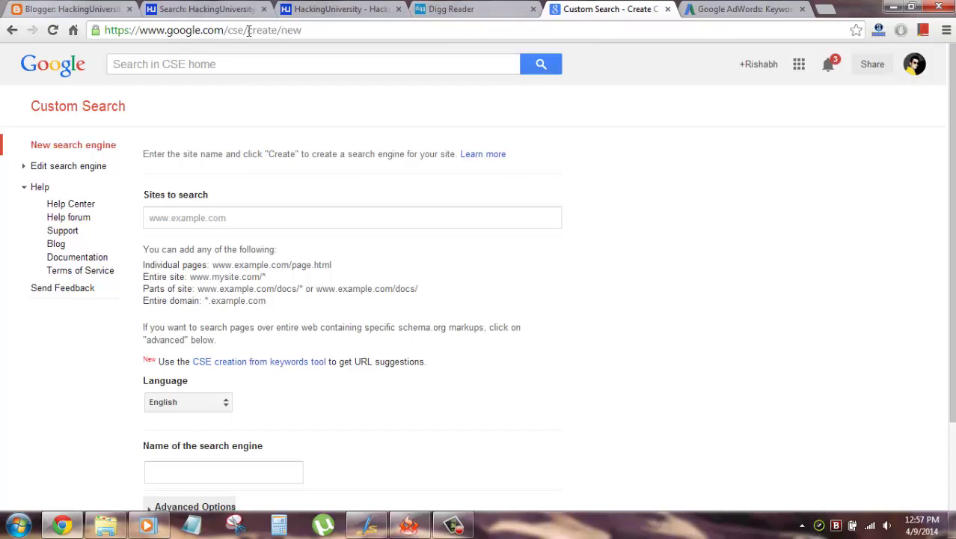
left_click_drag(248, 30, 302, 30)
key("BackSpace")
key("Return")
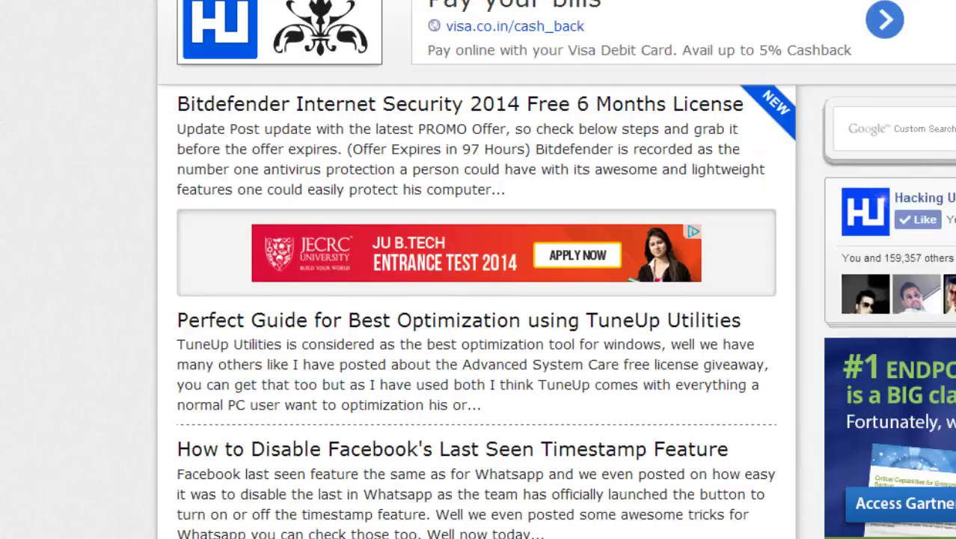
right_click(289, 1)
left_click(300, 11)
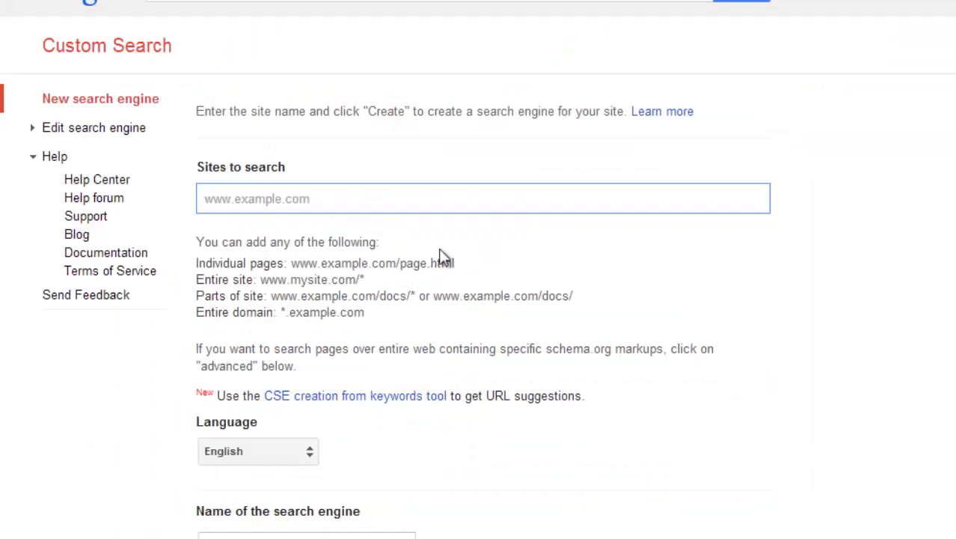
type("http://www.hackinguniversity.in/")
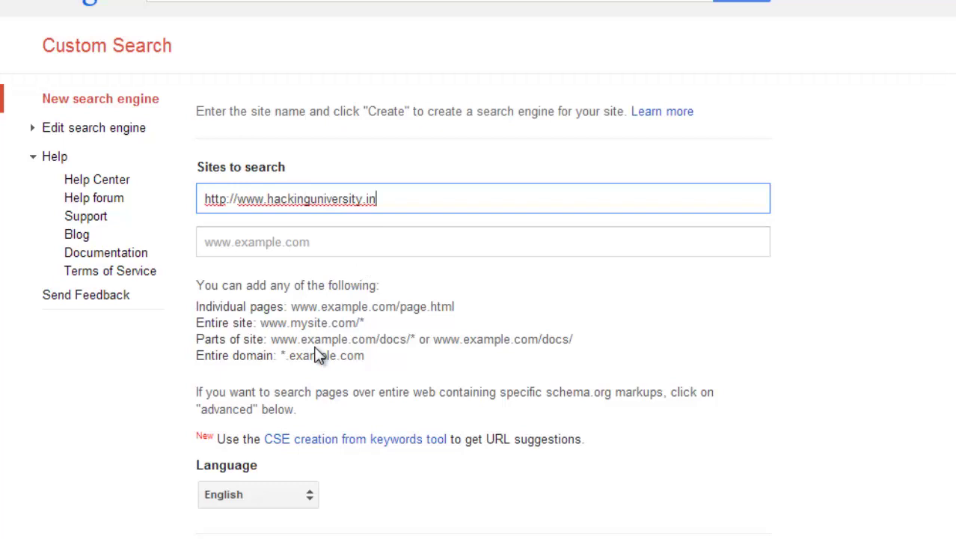
scroll(311, 356, "down", 3)
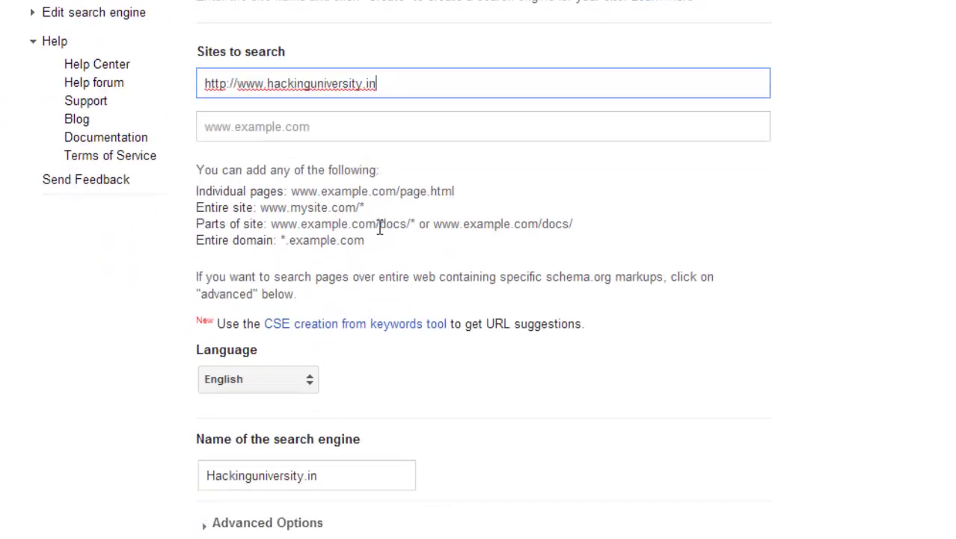
left_click_drag(364, 223, 404, 226)
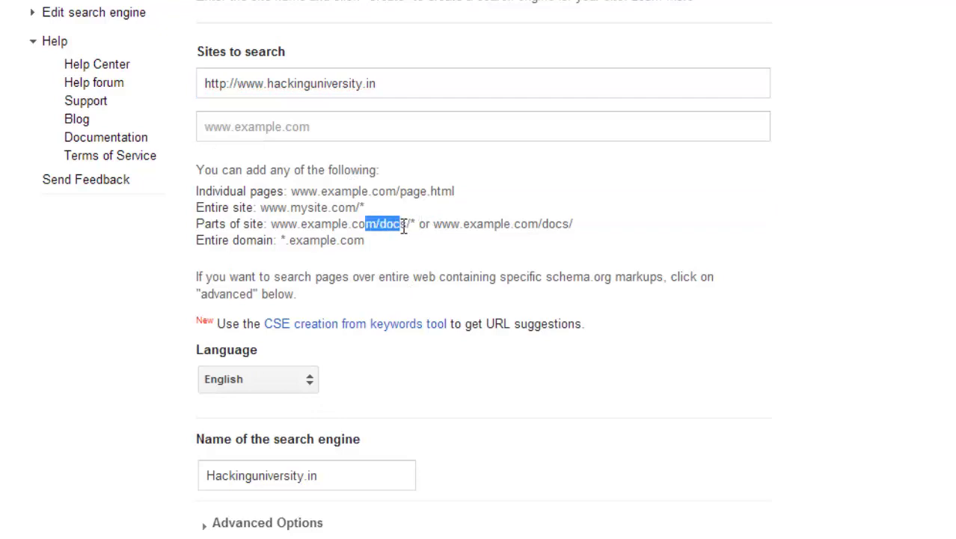
left_click(414, 254)
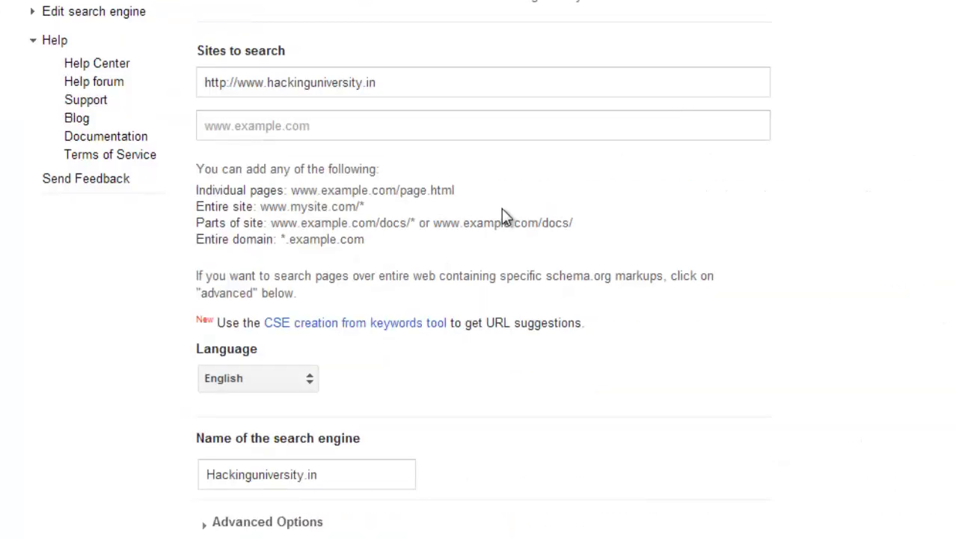
scroll(503, 210, "down", 1)
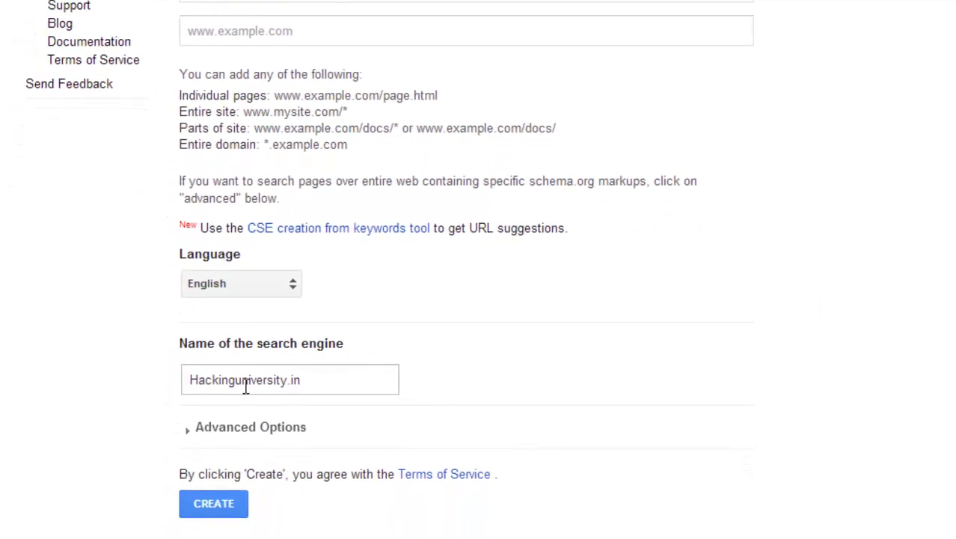
Name the engine 'Demo Search WIdget' and create it.
double_click(231, 467)
key("shift+Right")
key("shift+Right")
key("shift+Right")
key("shift+Right")
key("shift+Right")
key("shift+Right")
key("shift+Right")
key("shift+Right")
key("shift+Right")
key("shift+Right")
key("shift+Right")
key("shift+Right")
key("shift+Right")
key("shift+Right")
key("shift+Right")
key("ctrl+a")
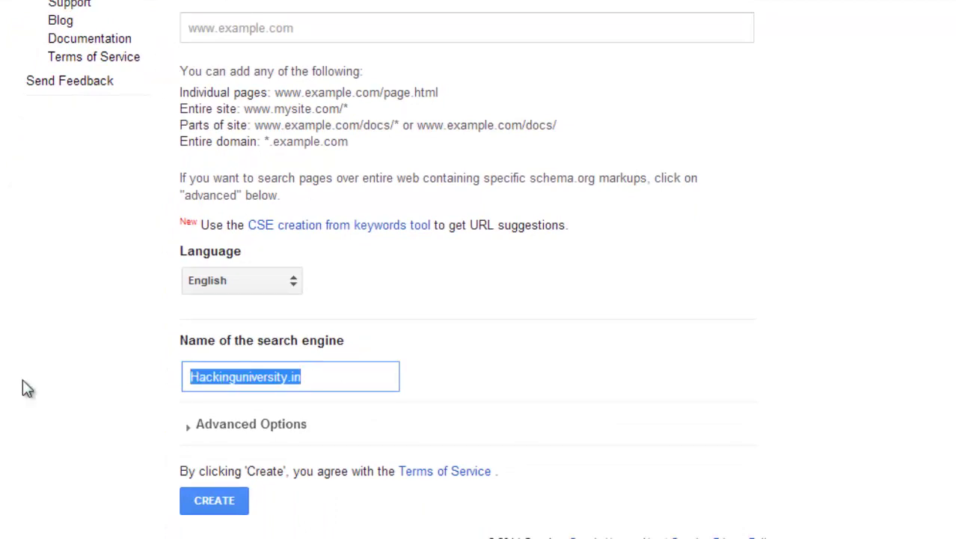
type("Demo Se")
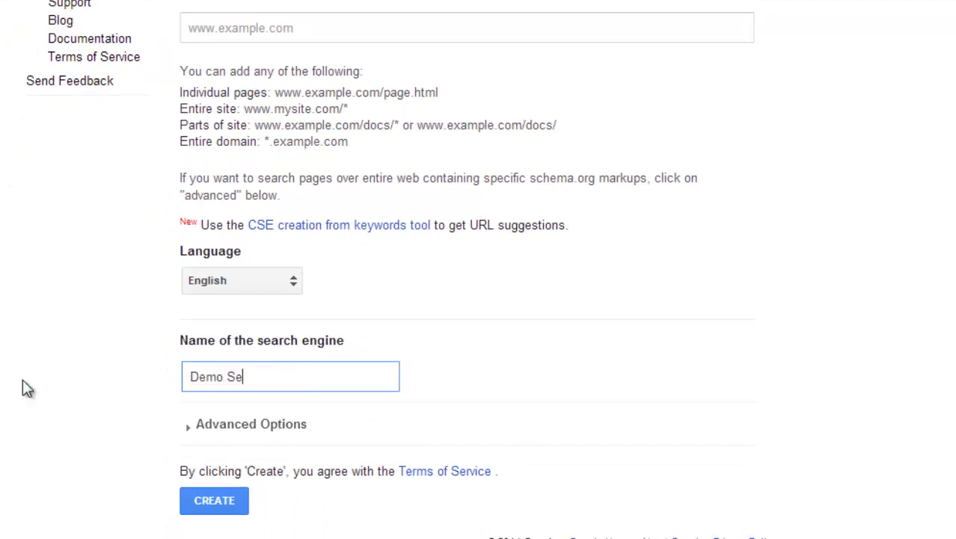
type("arch WIdget")
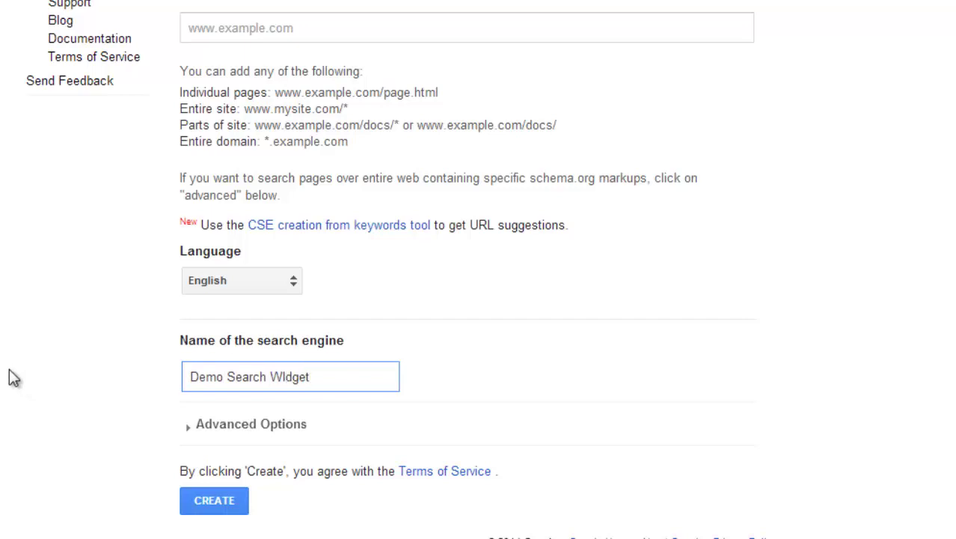
left_click(202, 428)
scroll(137, 374, "down", 3)
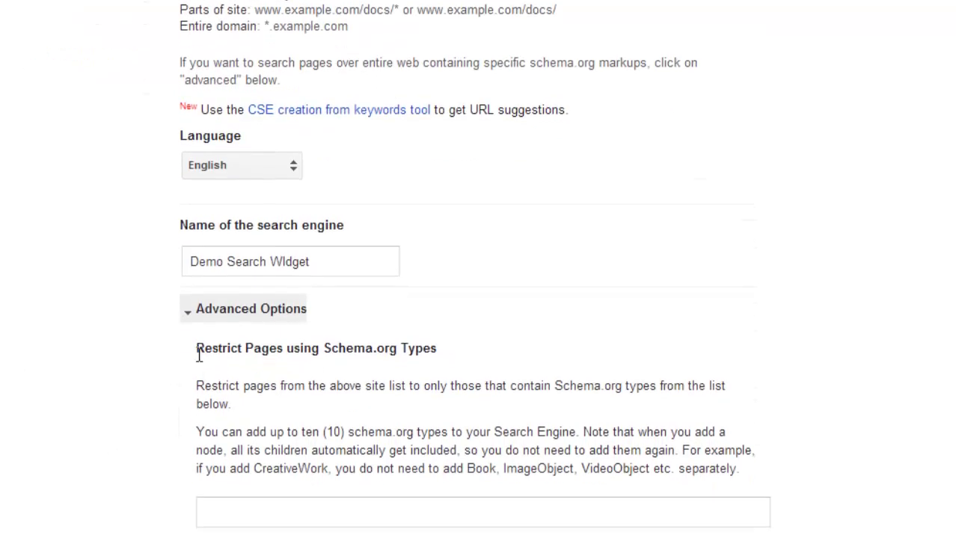
left_click(221, 319)
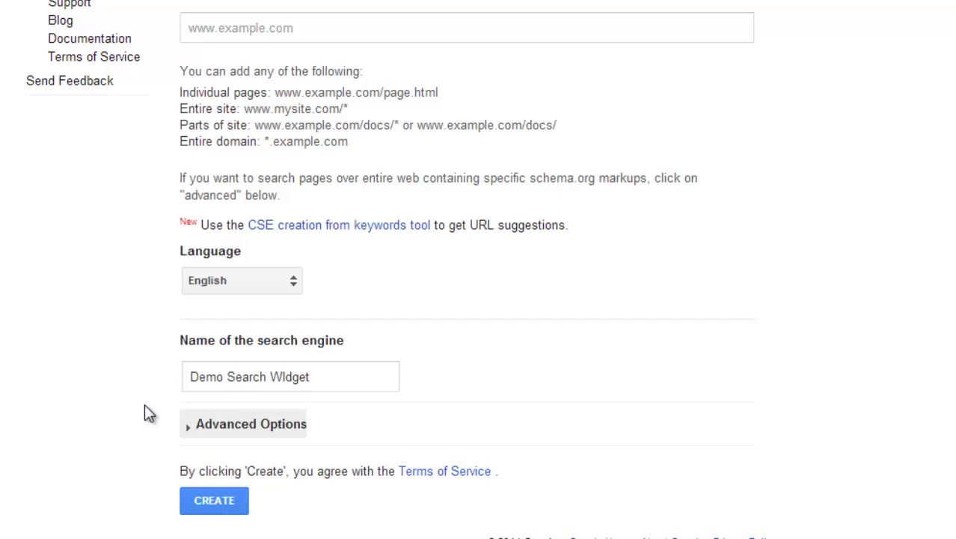
left_click(225, 509)
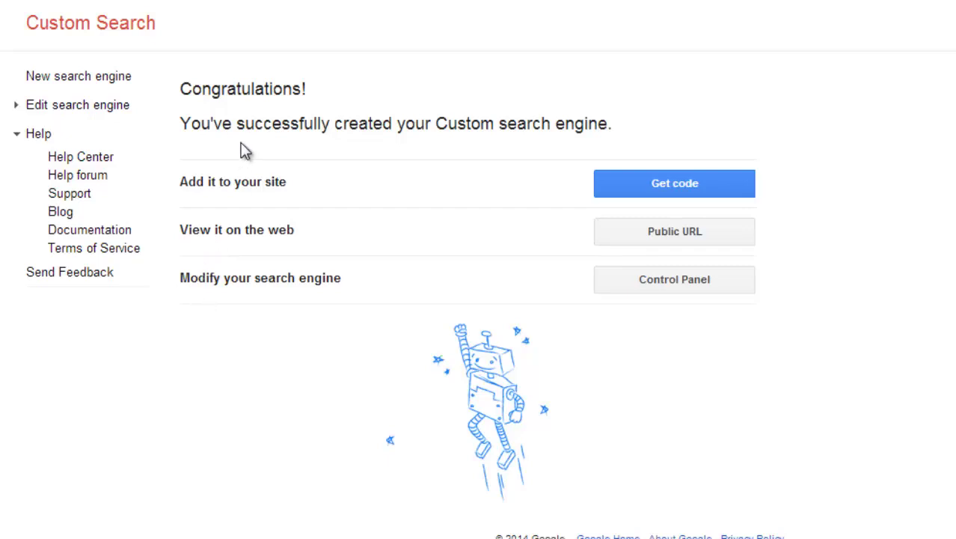
Open the engine's Get code page and select its script and gcse:search snippet.
left_click(658, 188)
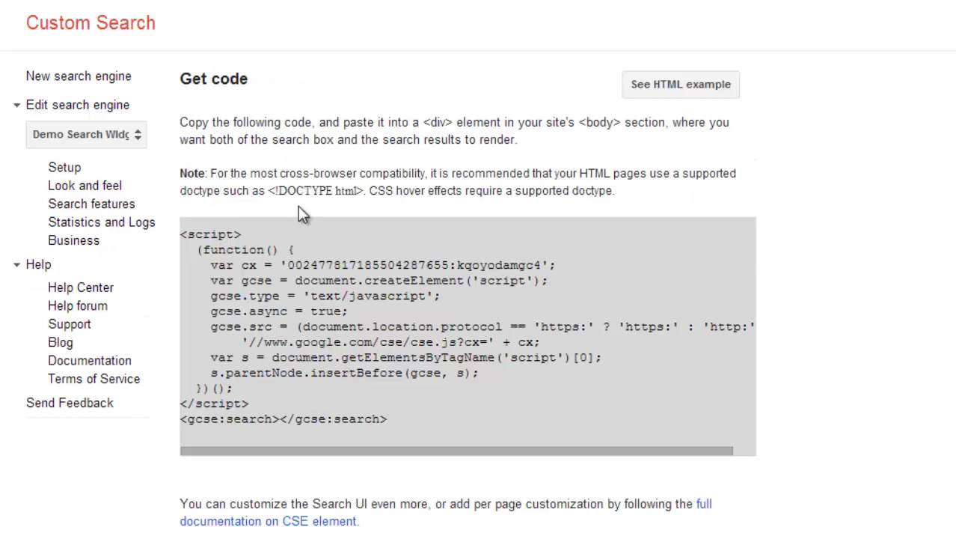
scroll(345, 351, "down", 1)
scroll(345, 353, "up", 1)
left_click_drag(296, 404, 191, 293)
key("ctrl+a")
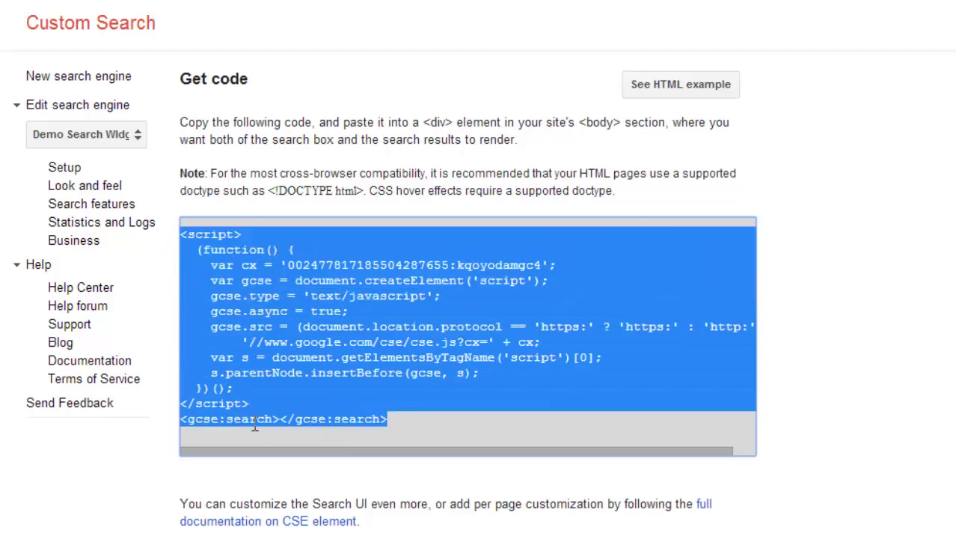
left_click(342, 413)
left_click_drag(387, 419, 188, 228)
left_click(526, 315)
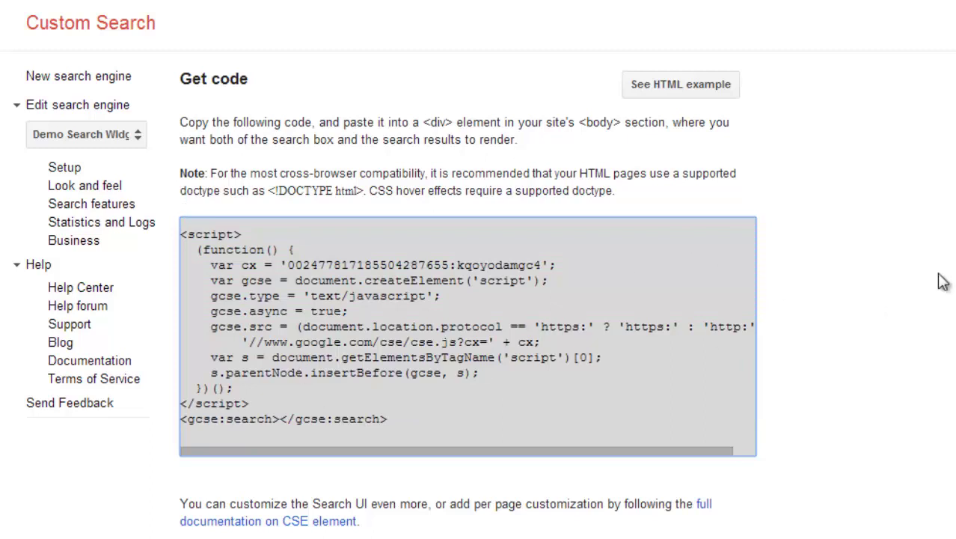
scroll(912, 288, "down", 1)
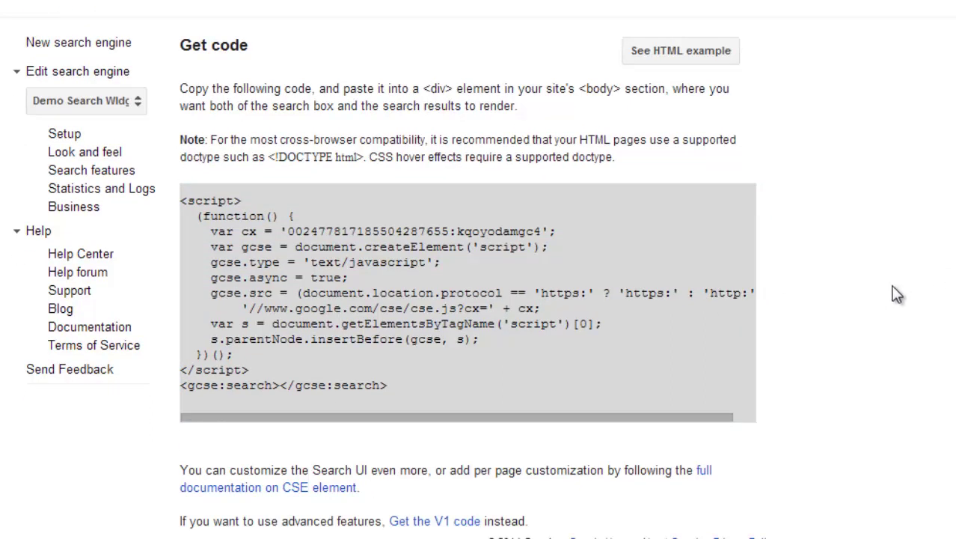
scroll(897, 293, "up", 1)
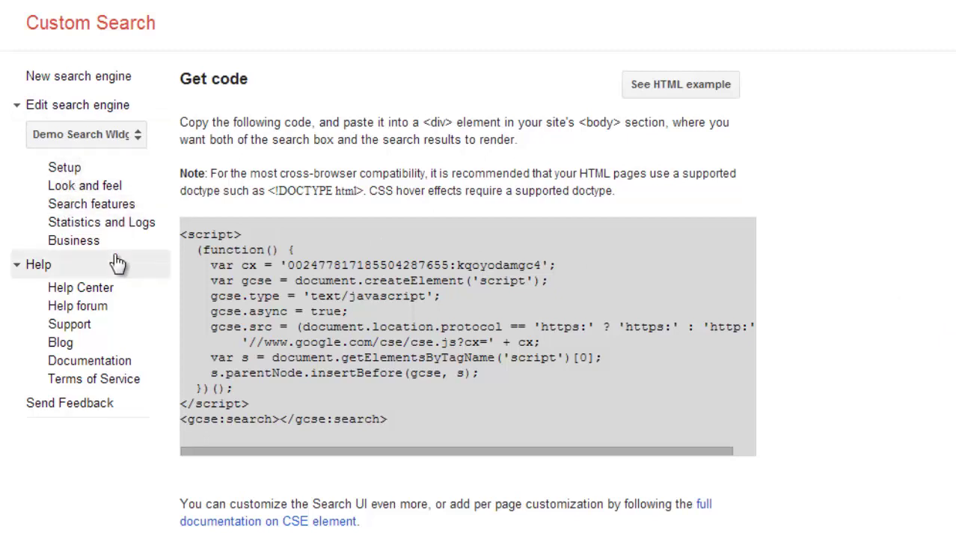
Look over the engine's Setup page, then return to the HackingUniversity blog.
left_click(66, 168)
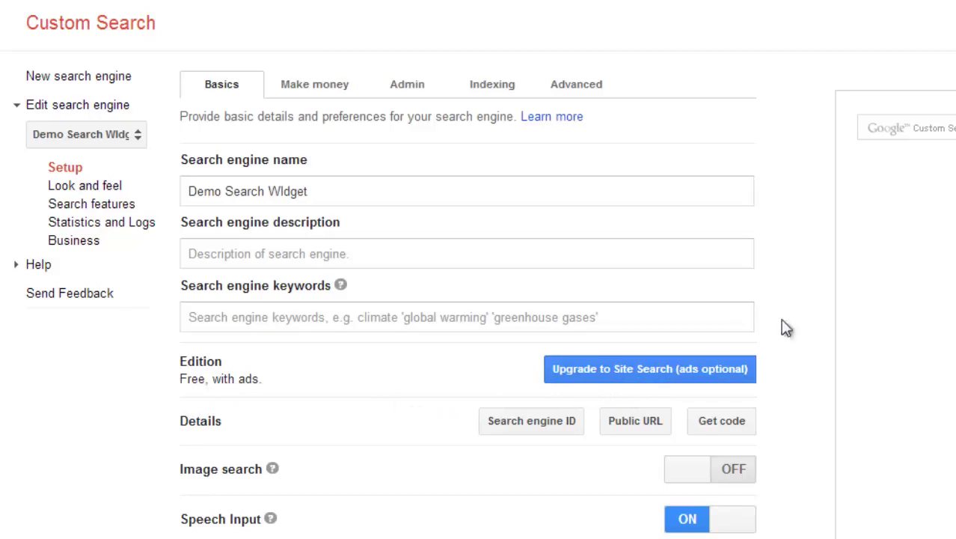
scroll(866, 312, "down", 3)
scroll(666, 314, "up", 5)
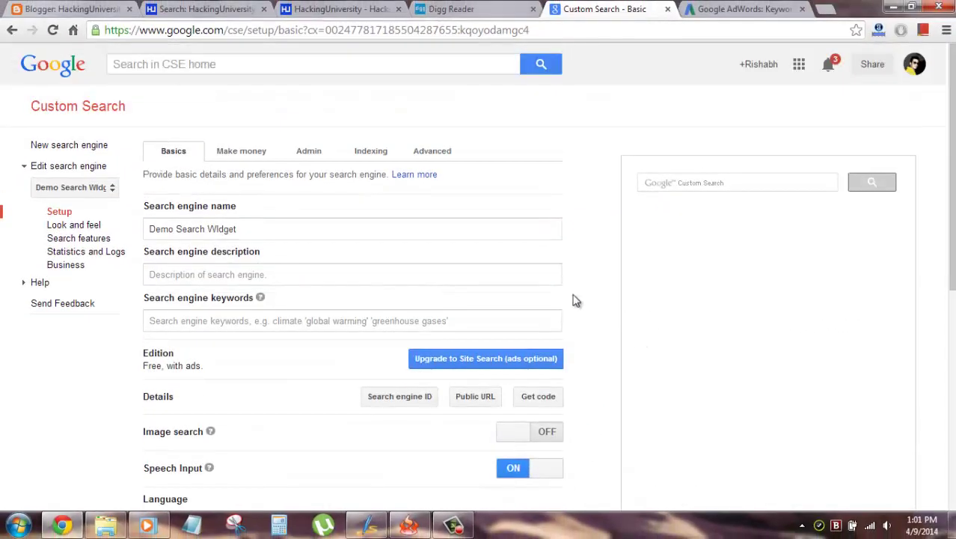
left_click(298, 6)
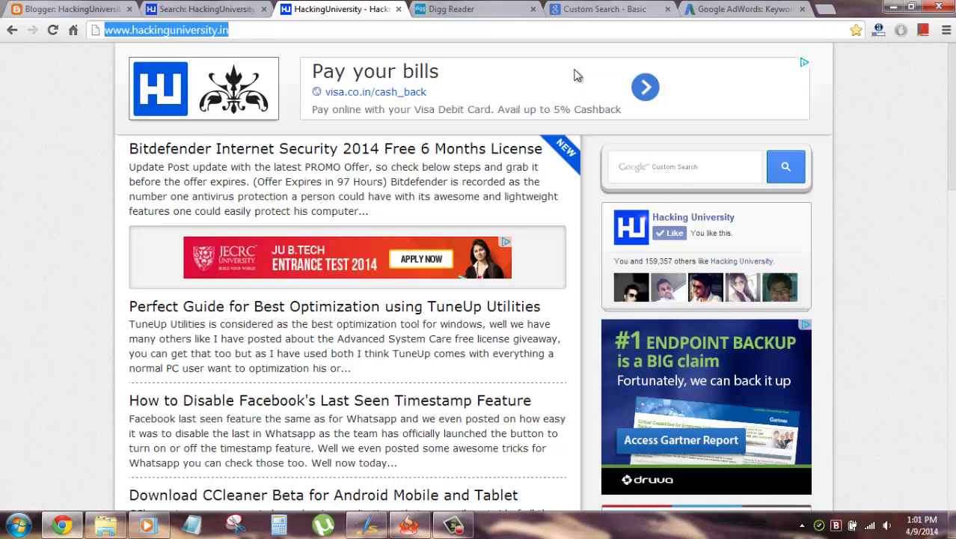
Return from the blog to the Demo Search WIdget engine's basic setup page.
left_click(573, 9)
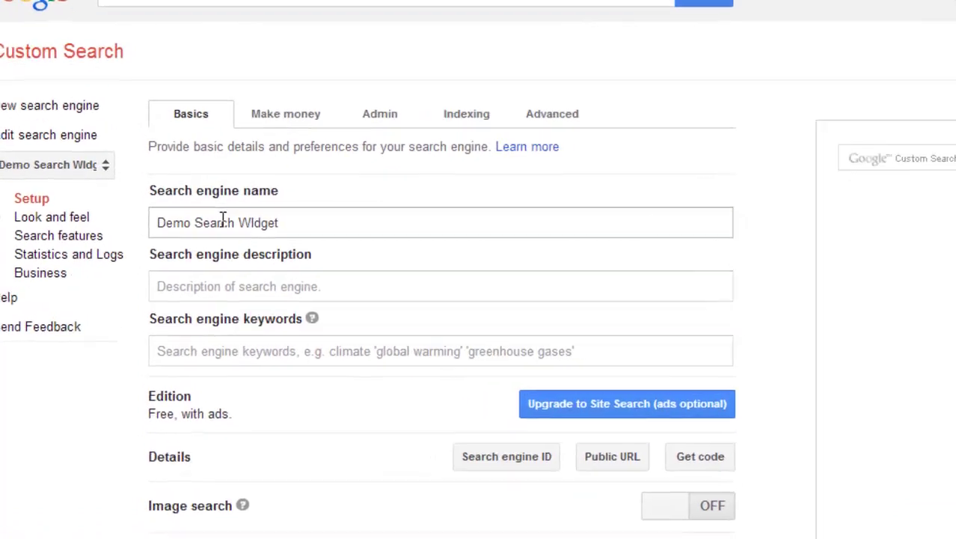
Look through the engine's keywords, monetization, admin and indexing settings, ending on Advanced.
scroll(225, 282, "down", 2)
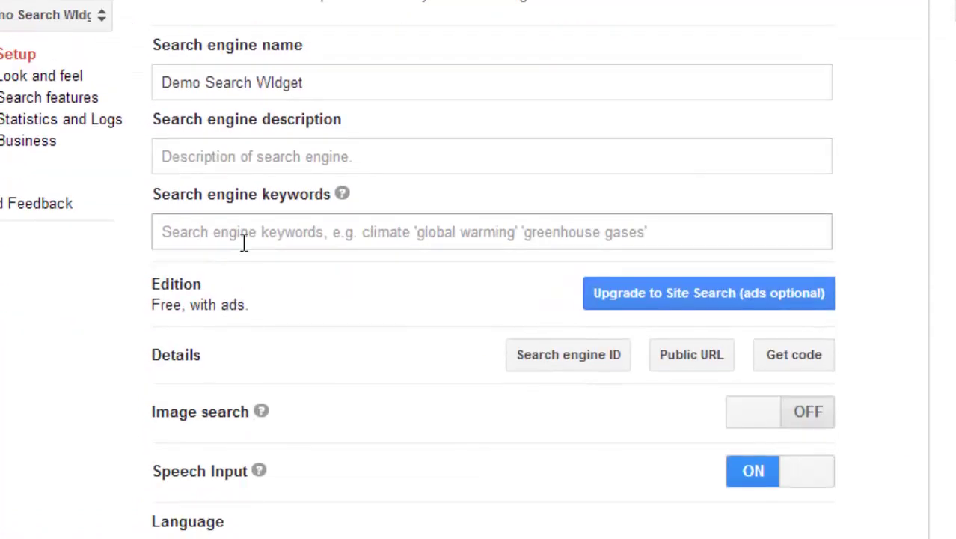
left_click(240, 234)
scroll(110, 343, "down", 2)
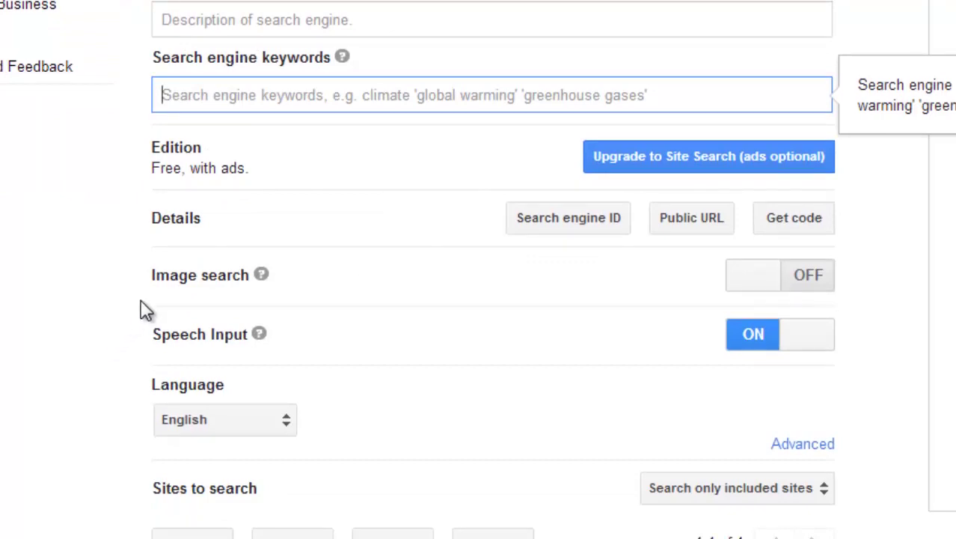
scroll(112, 362, "down", 4)
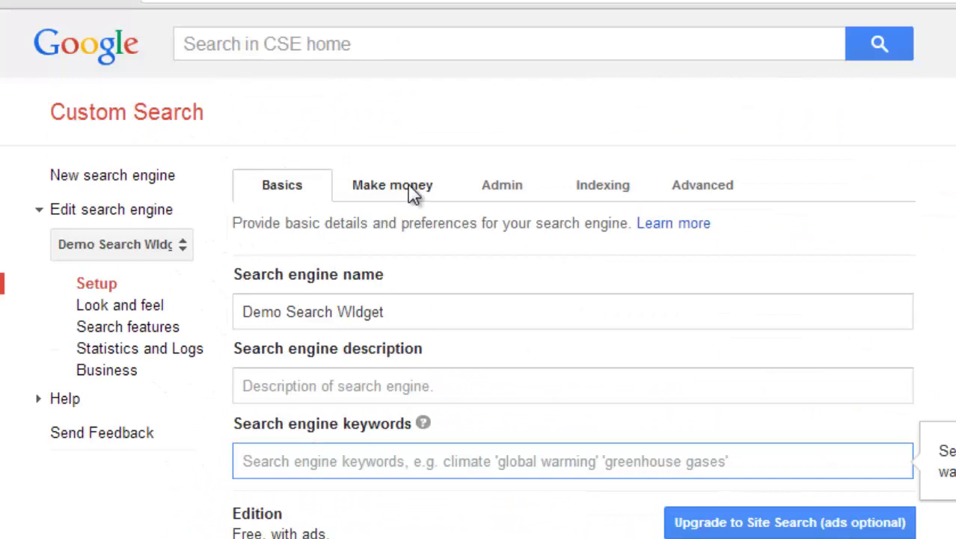
left_click(411, 193)
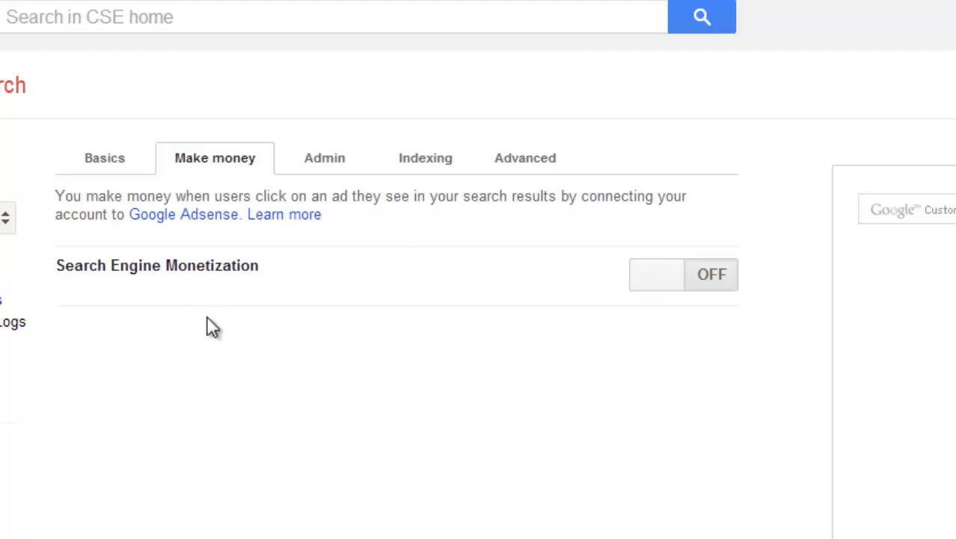
left_click(328, 159)
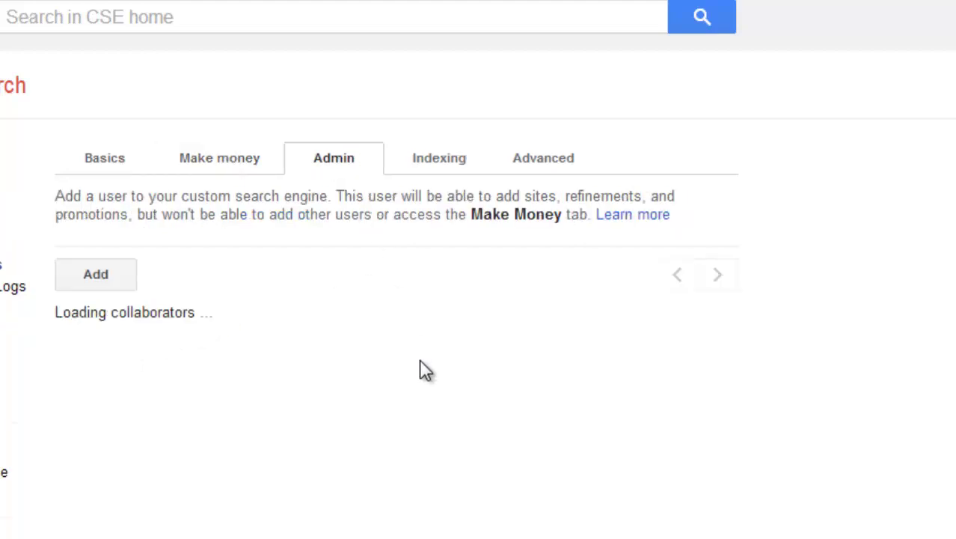
left_click(425, 163)
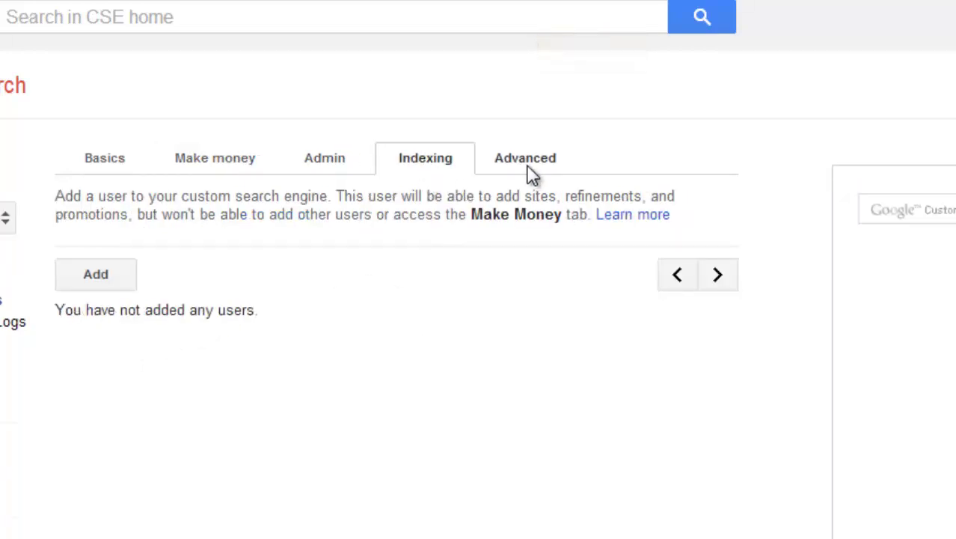
left_click(530, 173)
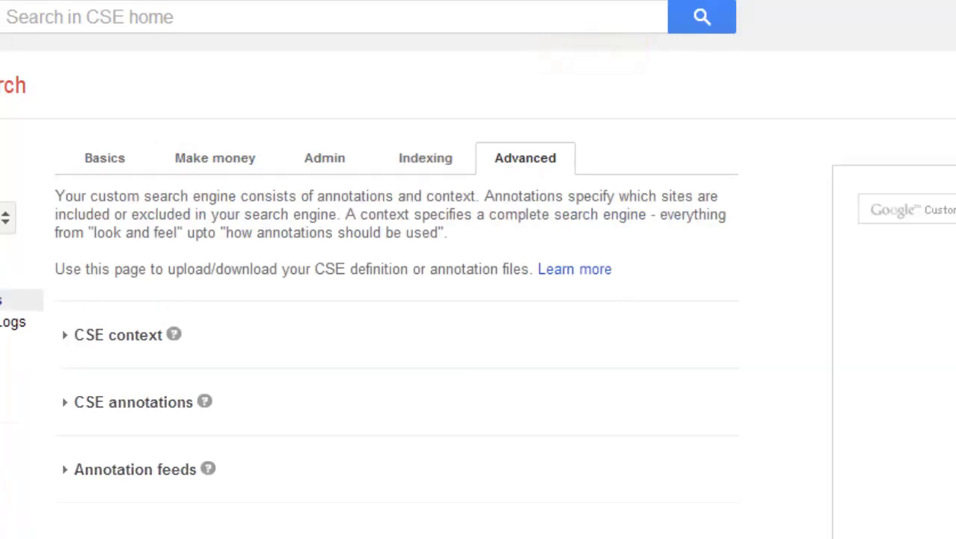
Open Look and feel layouts and compare the Full width and Two page cards.
left_click(11, 277)
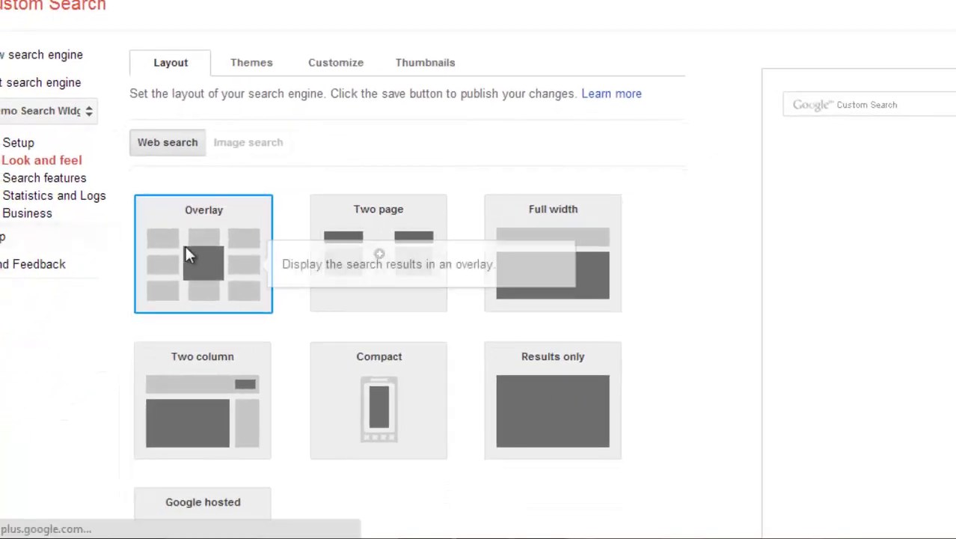
scroll(188, 249, "down", 2)
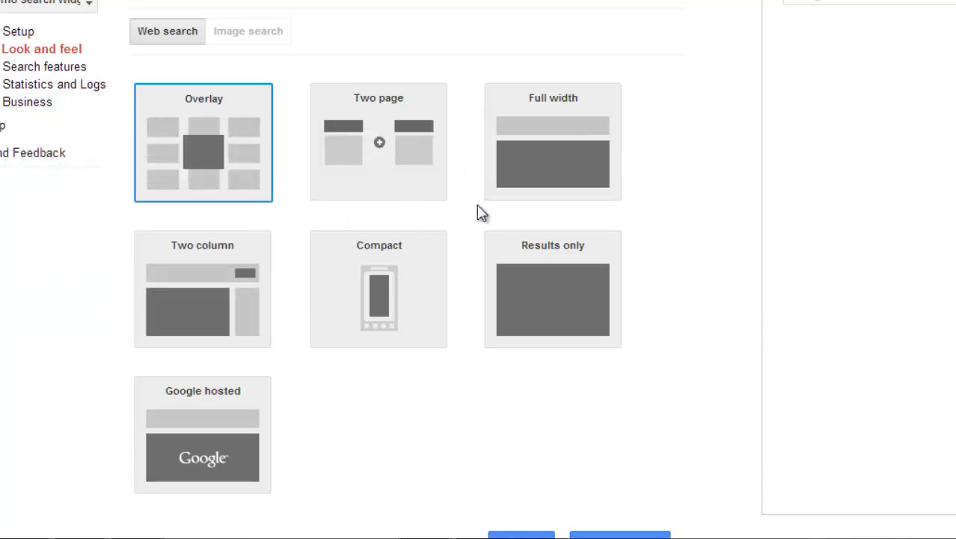
left_click(550, 170)
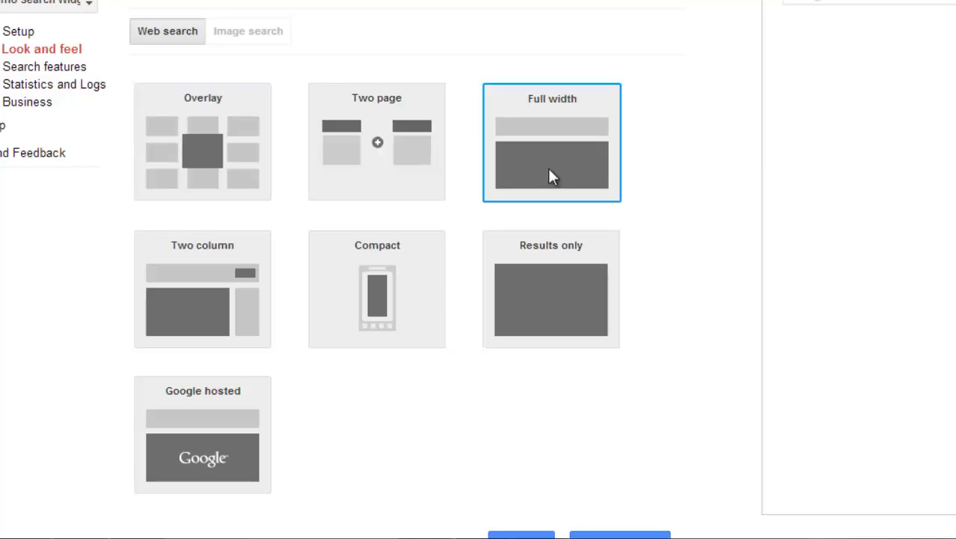
left_click(394, 163)
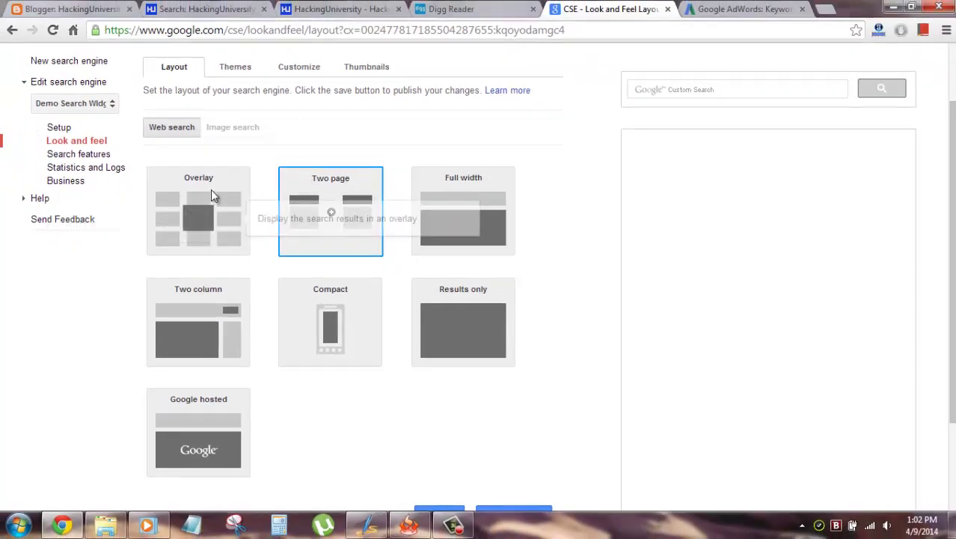
Preview the Overlay layout with a test search for 'idm optimizer'.
left_click(222, 117)
left_click(717, 98)
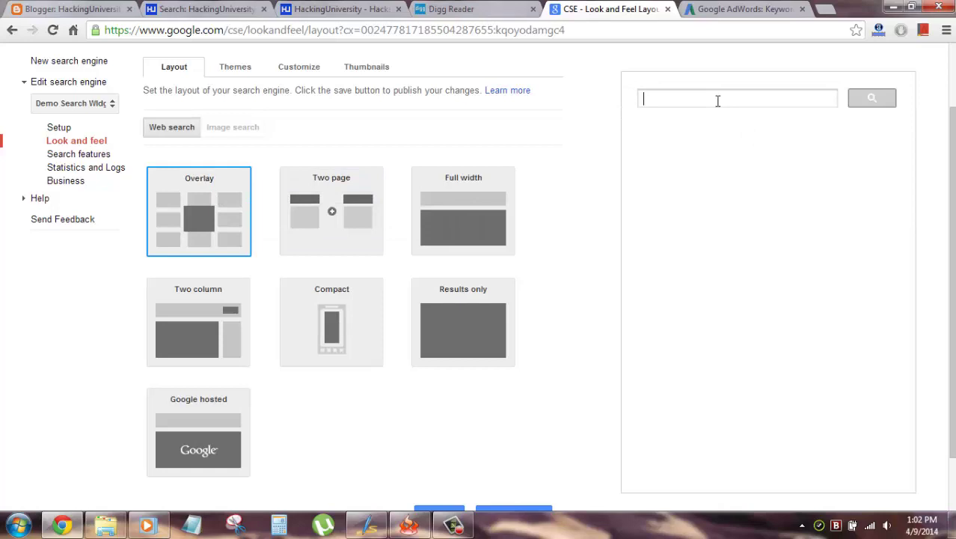
type("idm optimizer")
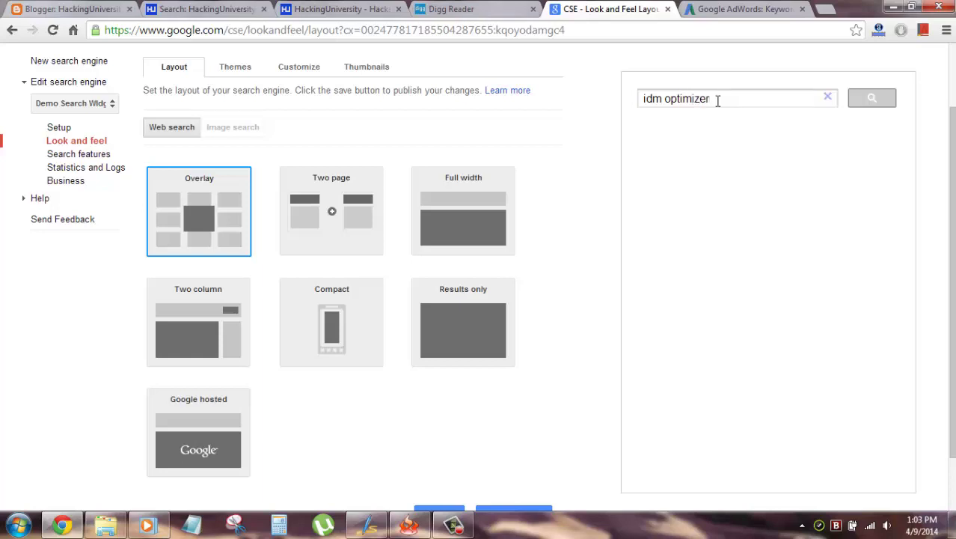
key("Return")
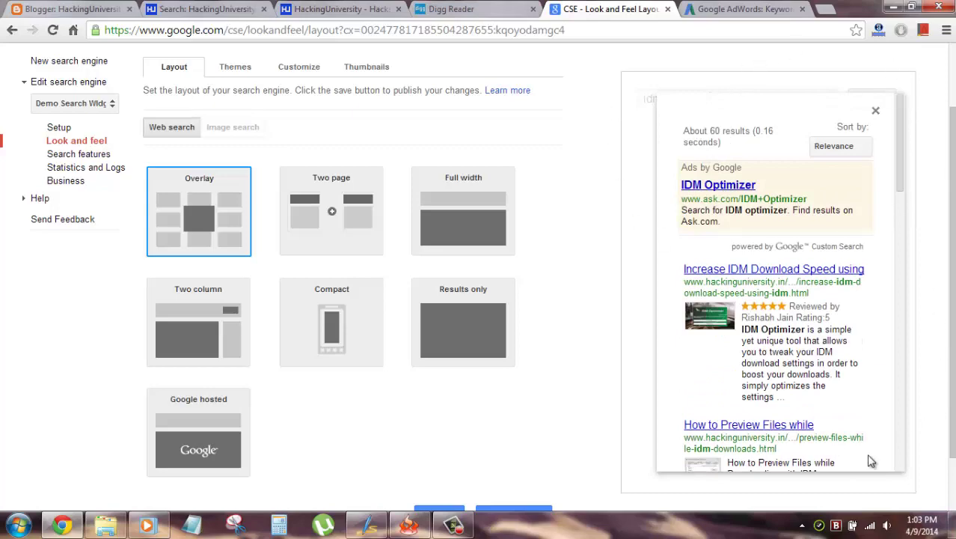
scroll(647, 233, "down", 1)
scroll(719, 232, "up", 3)
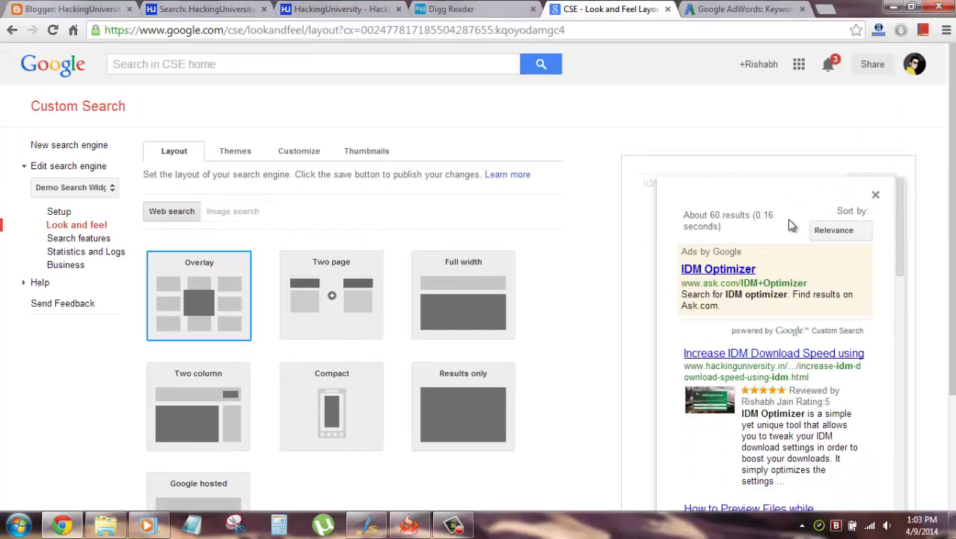
scroll(901, 294, "down", 1)
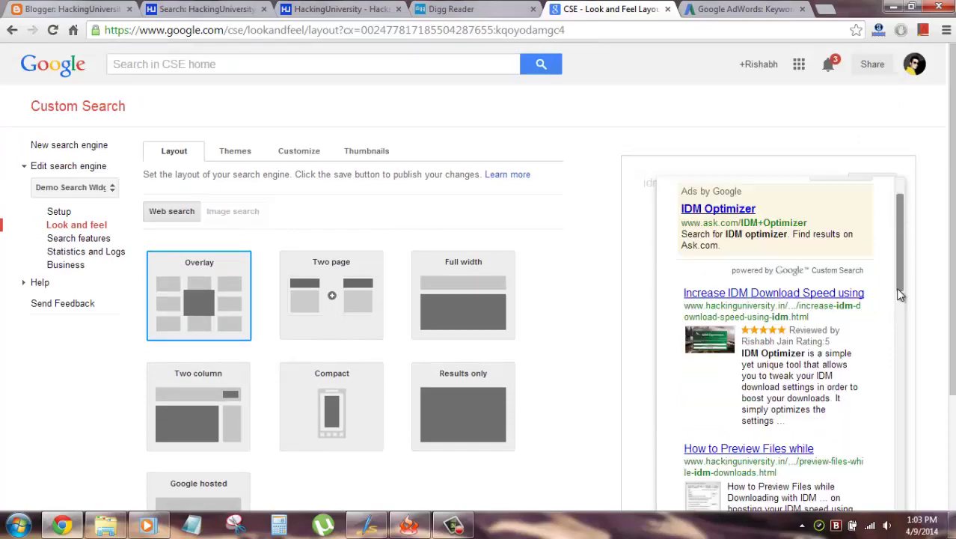
scroll(900, 294, "down", 10)
scroll(905, 374, "up", 8)
scroll(905, 337, "down", 5)
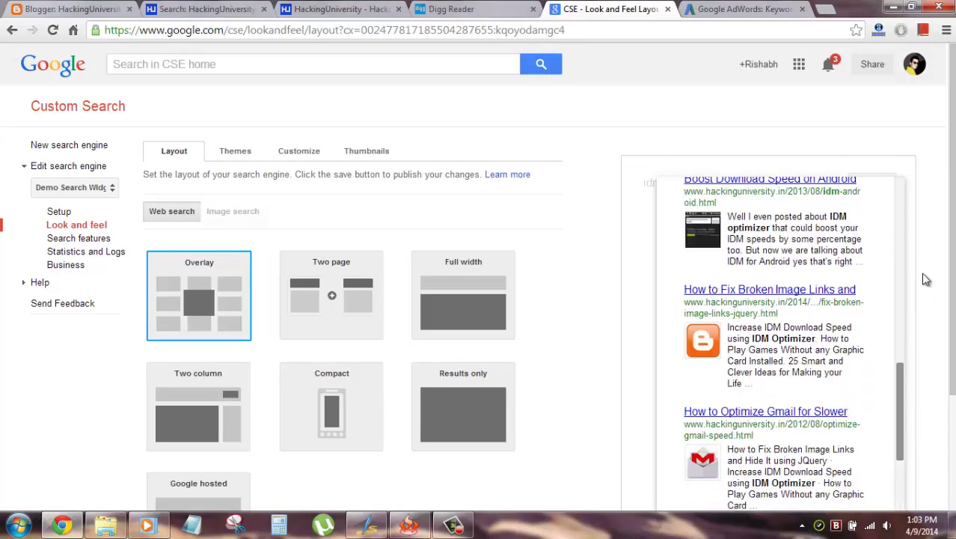
scroll(902, 262, "up", 3)
Run the idm test search in the Two page layout preview.
left_click(350, 283)
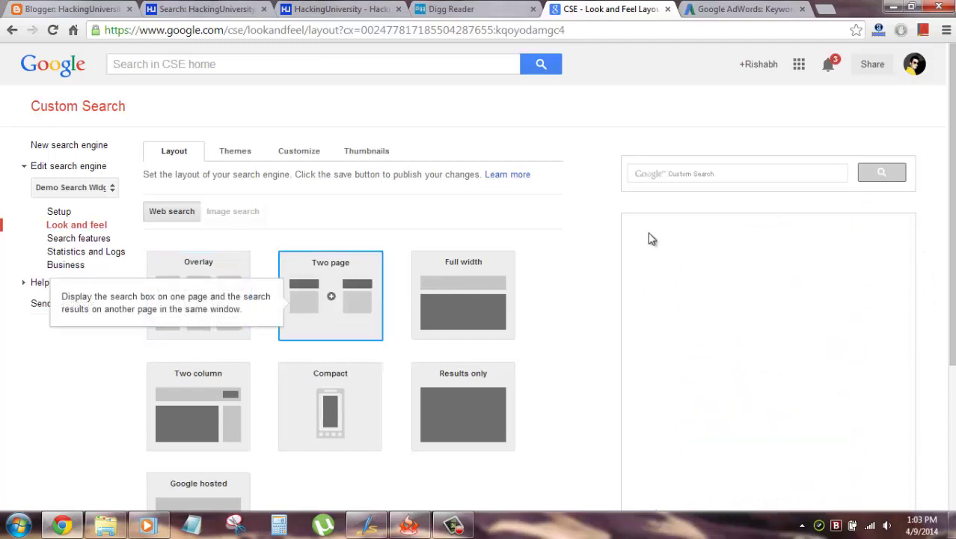
left_click(722, 172)
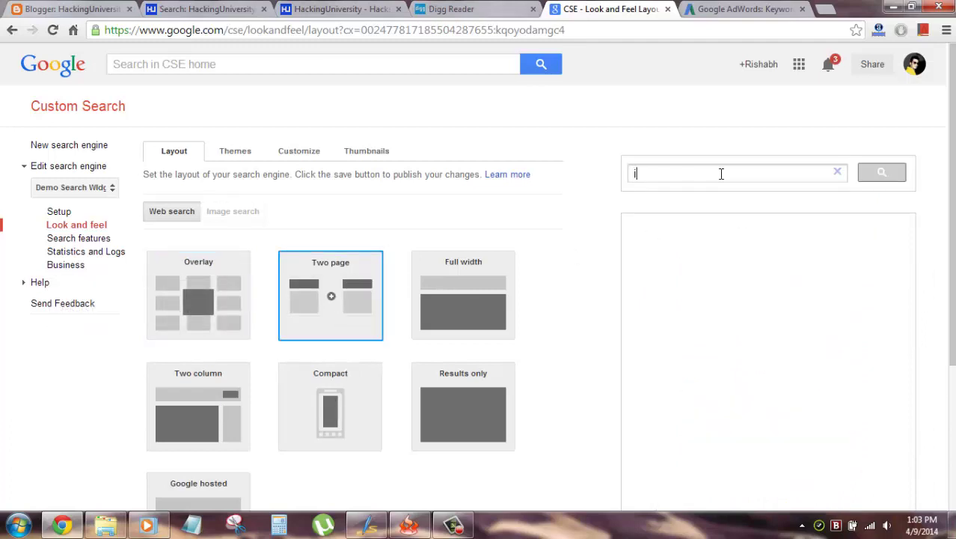
left_click(872, 173)
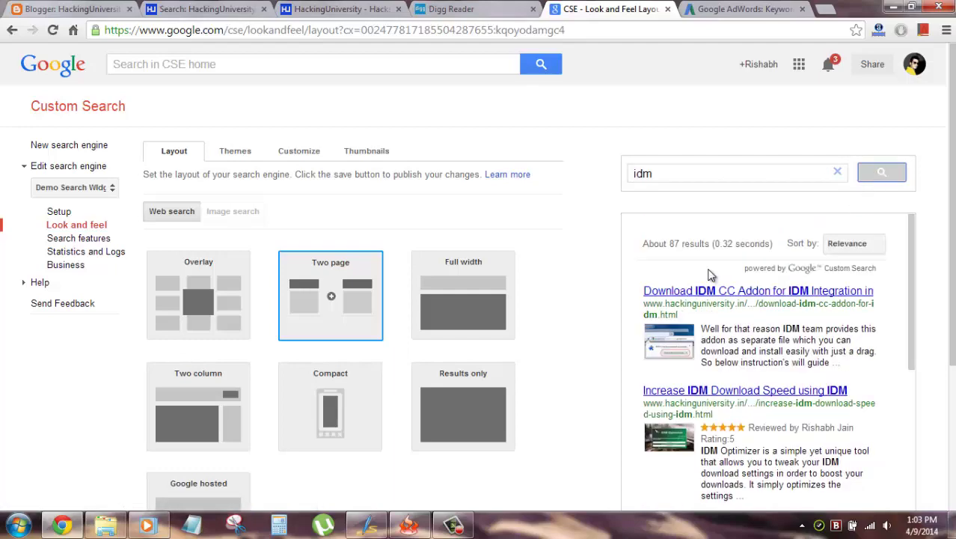
scroll(573, 241, "down", 1)
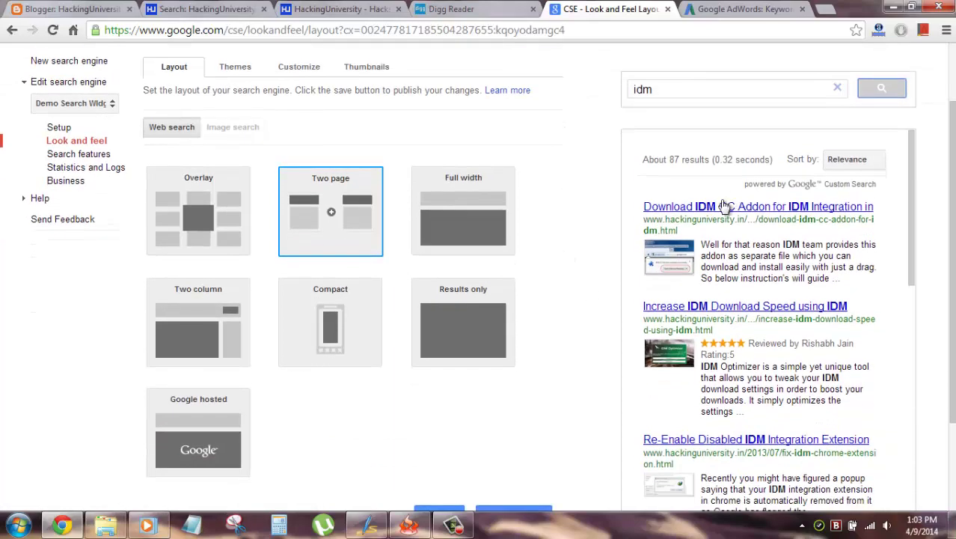
scroll(719, 208, "down", 1)
scroll(713, 208, "up", 2)
scroll(591, 224, "down", 1)
Run the idm test search in the Full width layout preview.
left_click(455, 220)
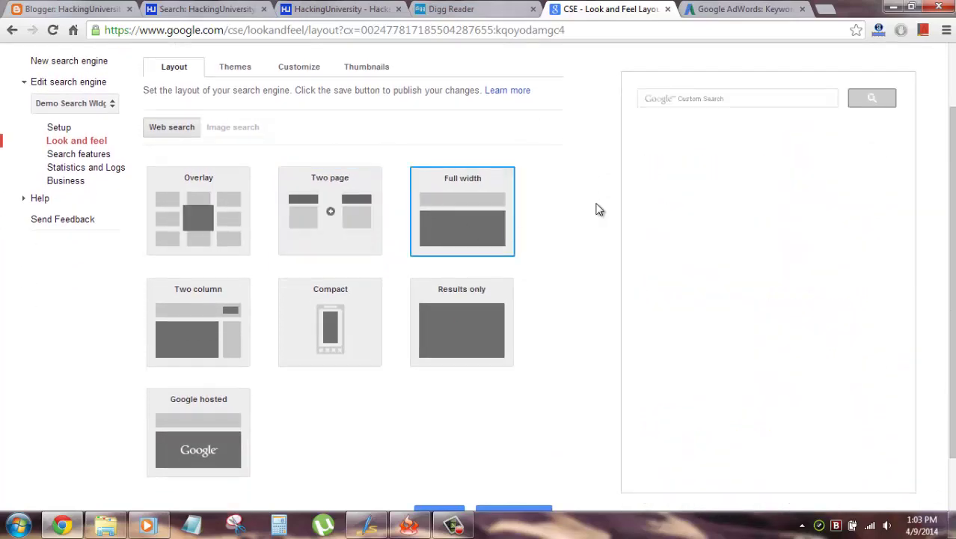
left_click(713, 95)
type("idm")
left_click(889, 102)
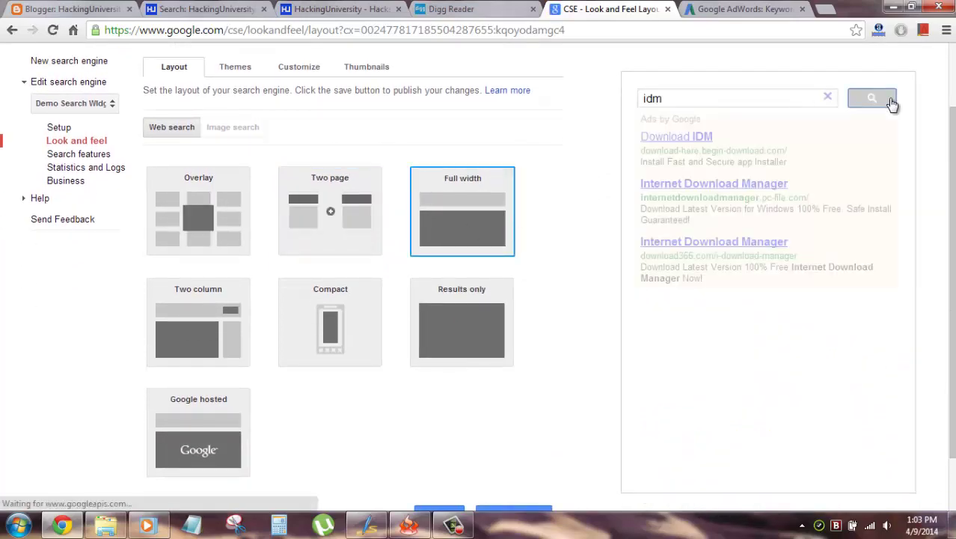
scroll(789, 205, "down", 4)
scroll(790, 206, "up", 4)
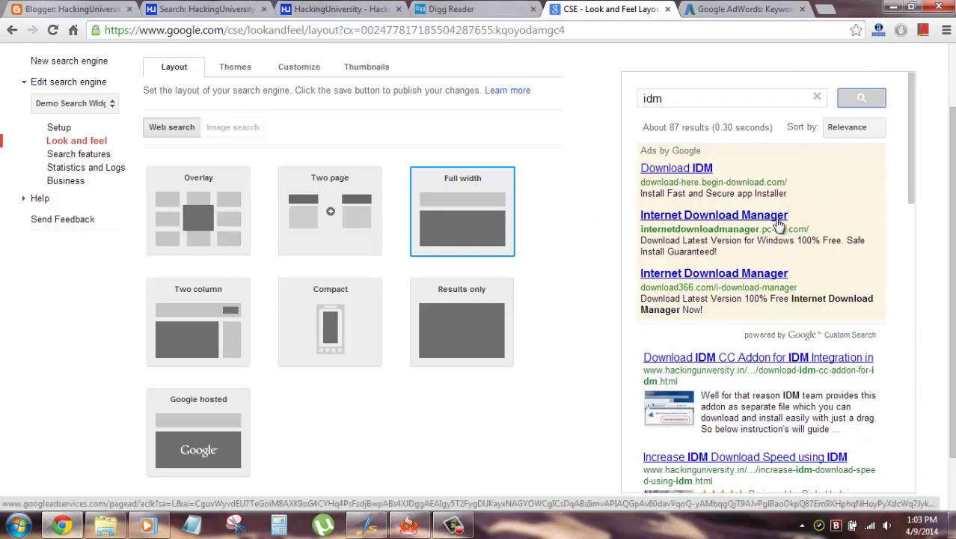
Choose the Compact layout and check its idm preview of about 87 results.
left_click(374, 345)
scroll(661, 212, "up", 2)
left_click(674, 182)
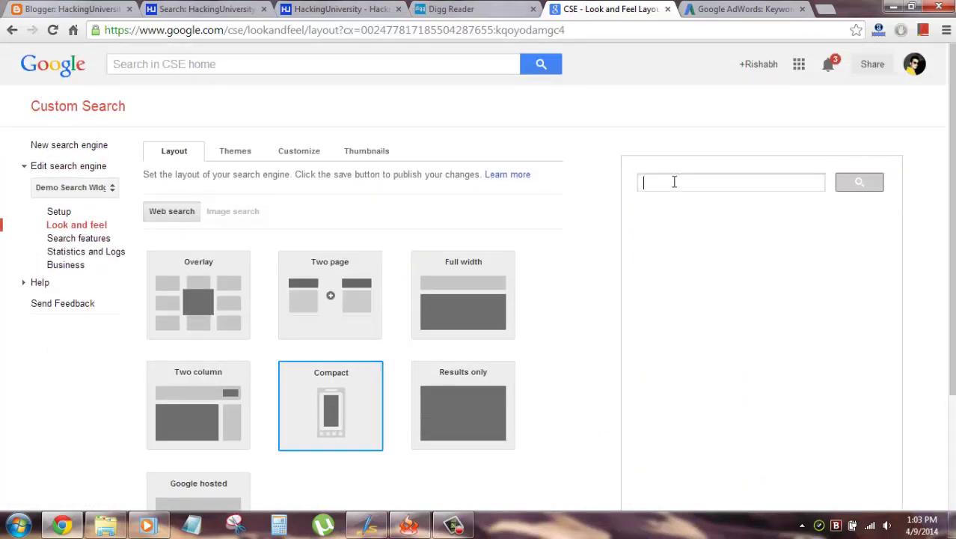
type("idm")
left_click(858, 188)
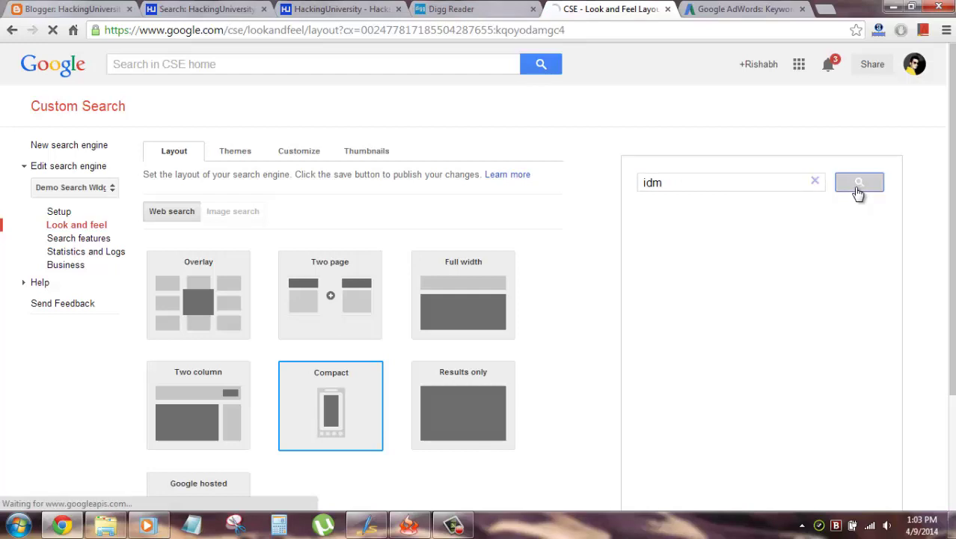
scroll(614, 280, "down", 3)
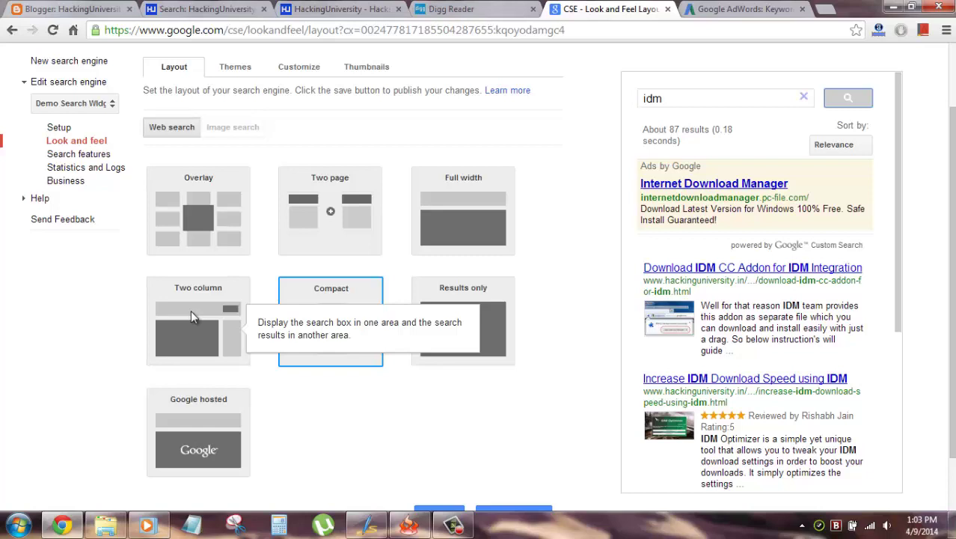
scroll(191, 310, "down", 1)
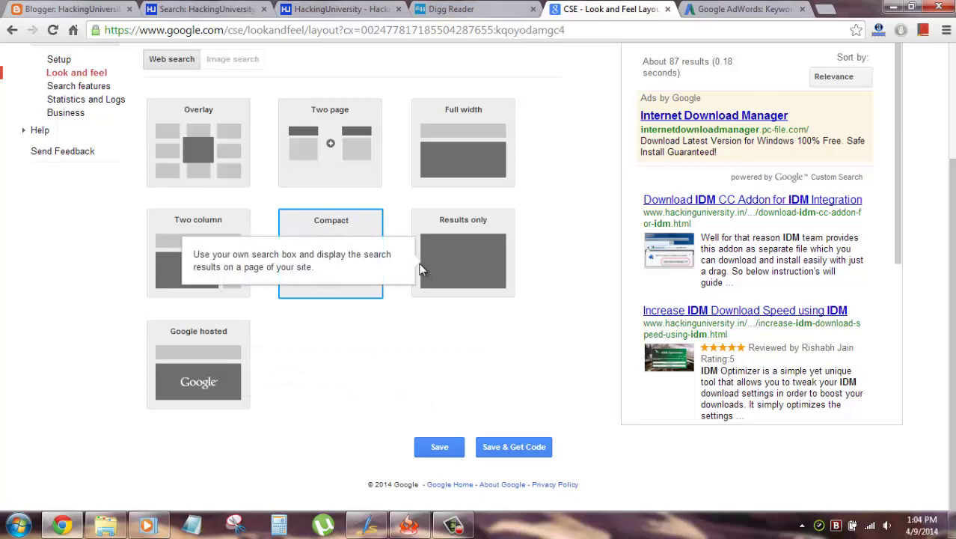
scroll(363, 273, "up", 2)
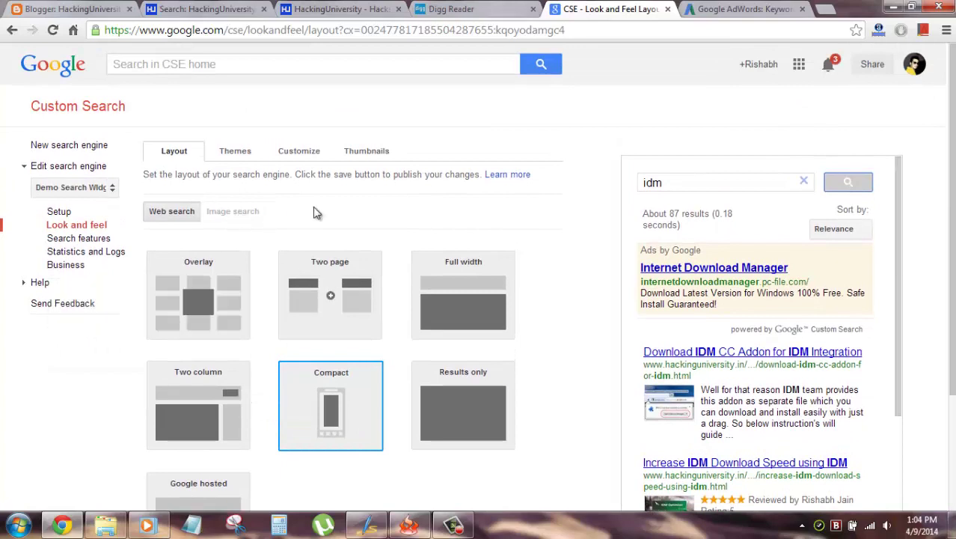
Compare the Minimalist, Espresso, Shiny, Bubble gum and Classic themes, then apply Green sky.
left_click(234, 152)
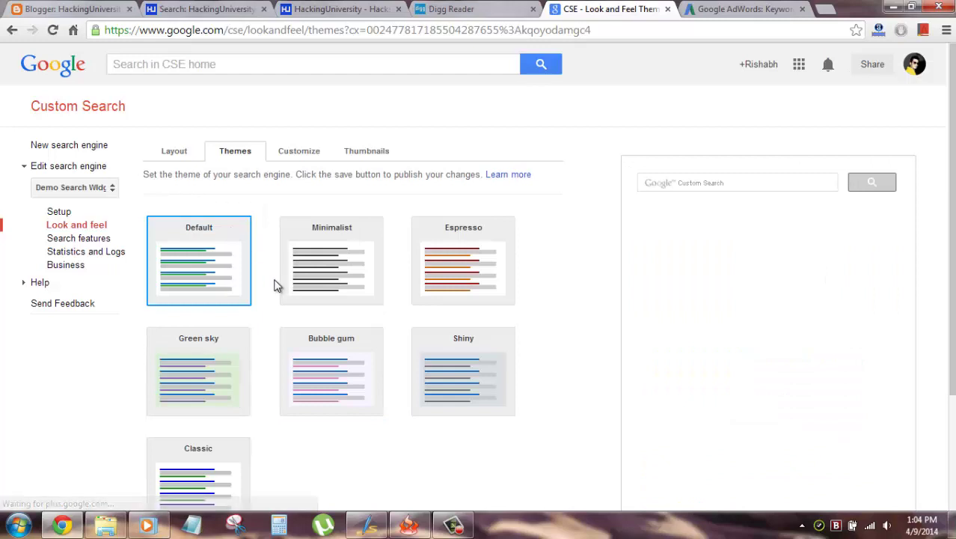
left_click(300, 255)
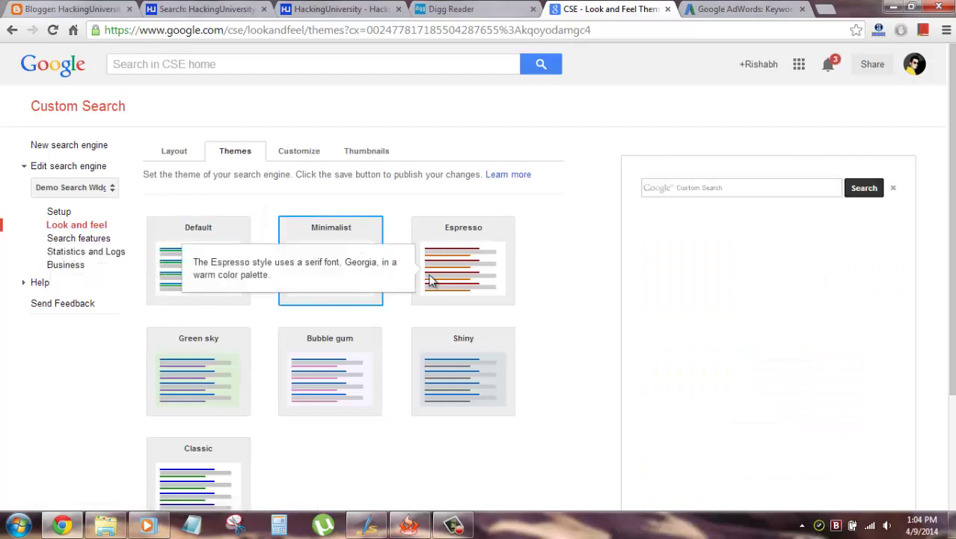
left_click(431, 279)
left_click(438, 375)
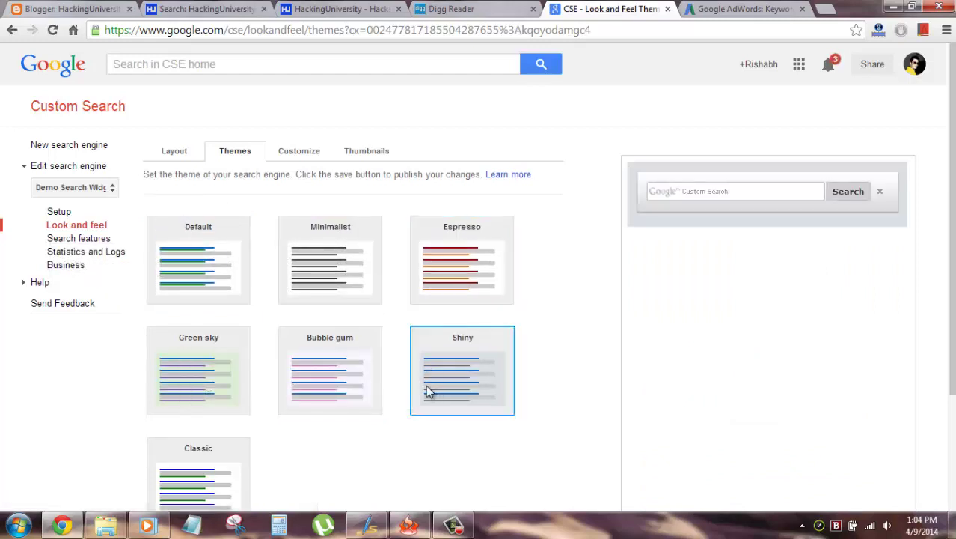
scroll(516, 315, "down", 1)
left_click(309, 299)
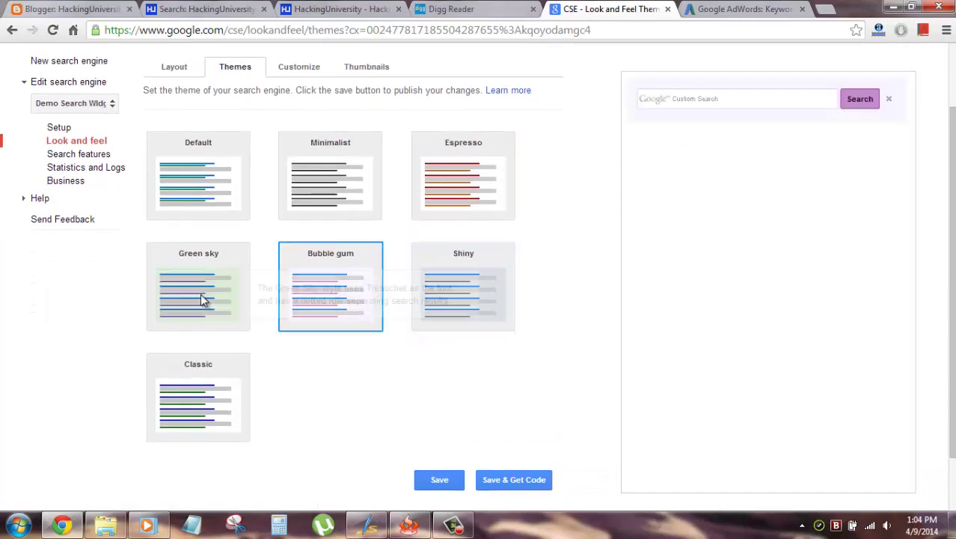
left_click(202, 299)
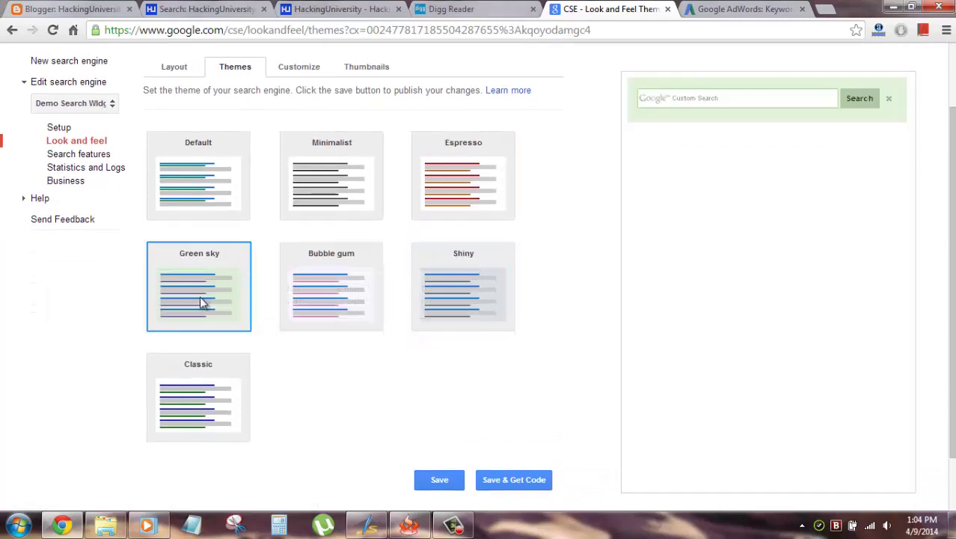
left_click(189, 394)
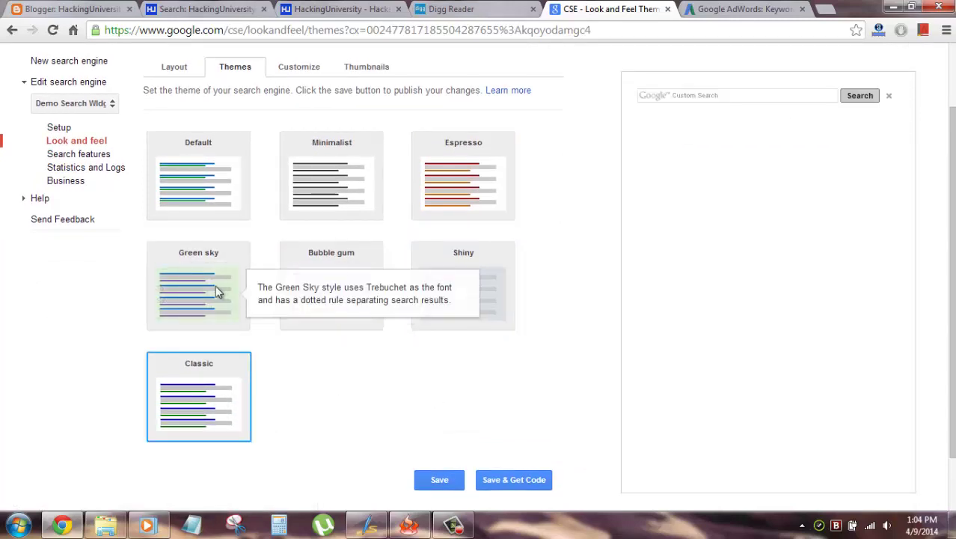
left_click(216, 292)
scroll(524, 239, "up", 1)
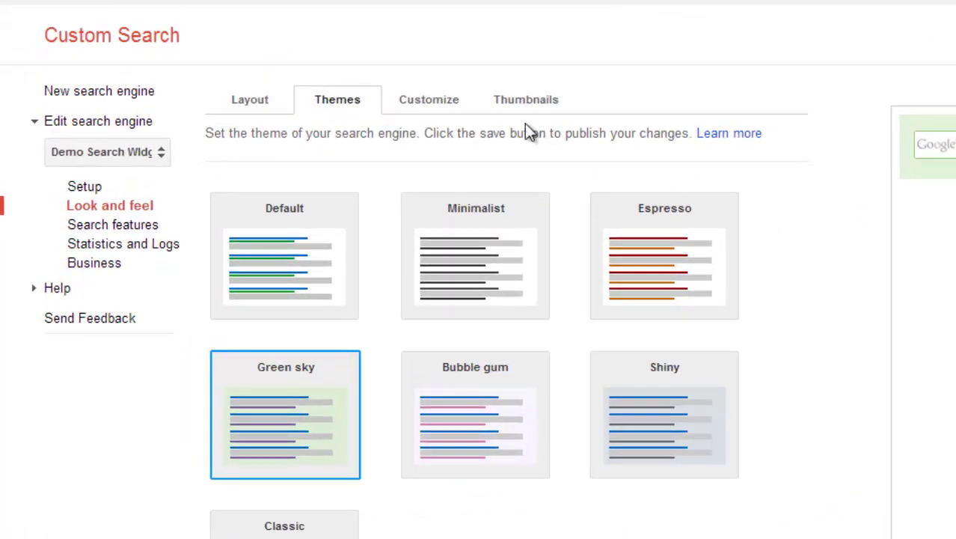
In the Customize settings, run an idm test search in the preview.
left_click(431, 99)
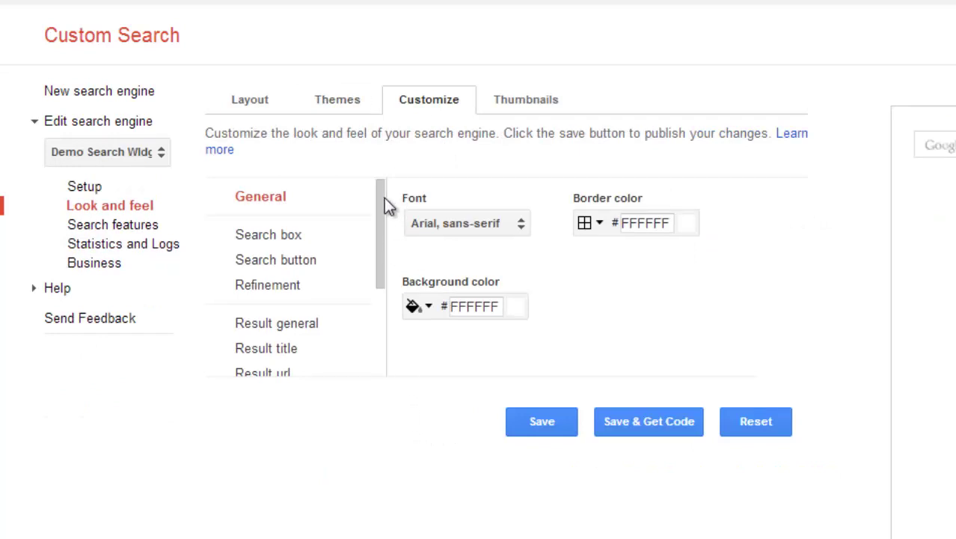
left_click_drag(381, 197, 608, 182)
mouse_move(378, 210)
left_mouse_down()
mouse_move(374, 252)
mouse_move(377, 214)
left_mouse_up()
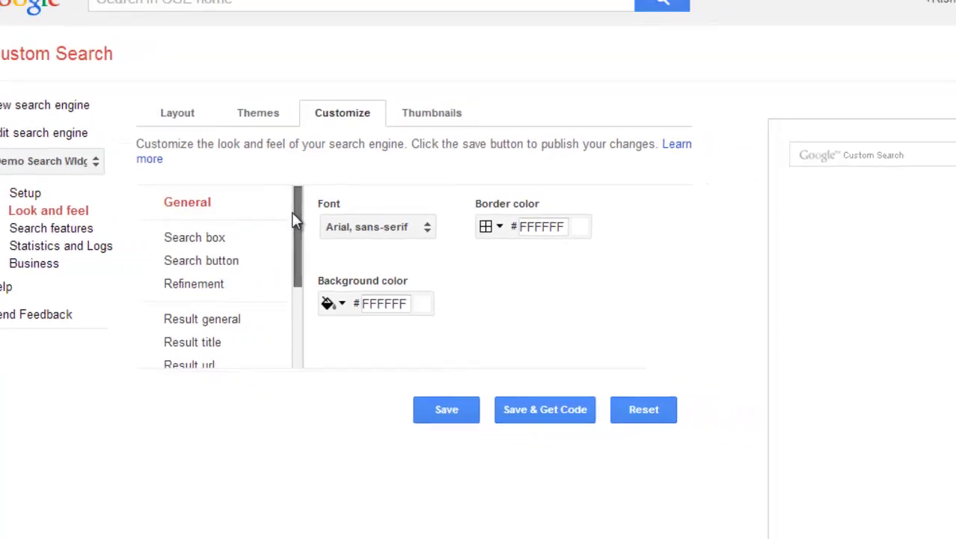
left_click(851, 153)
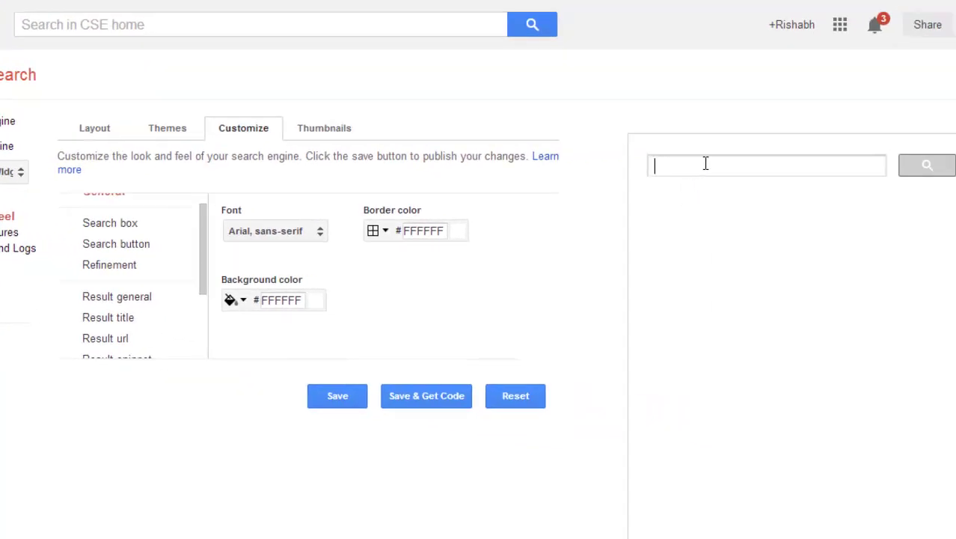
type("idm")
left_click(923, 169)
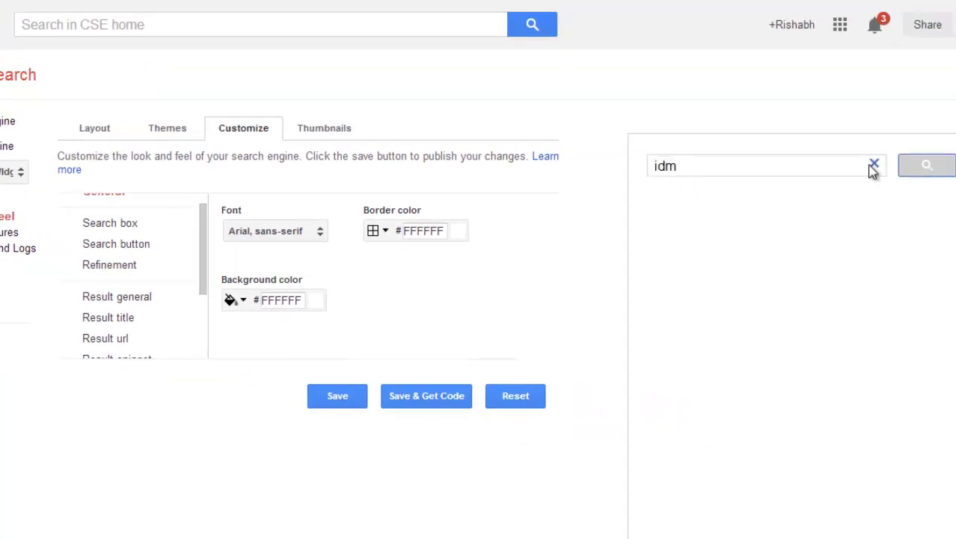
scroll(786, 330, "down", 2)
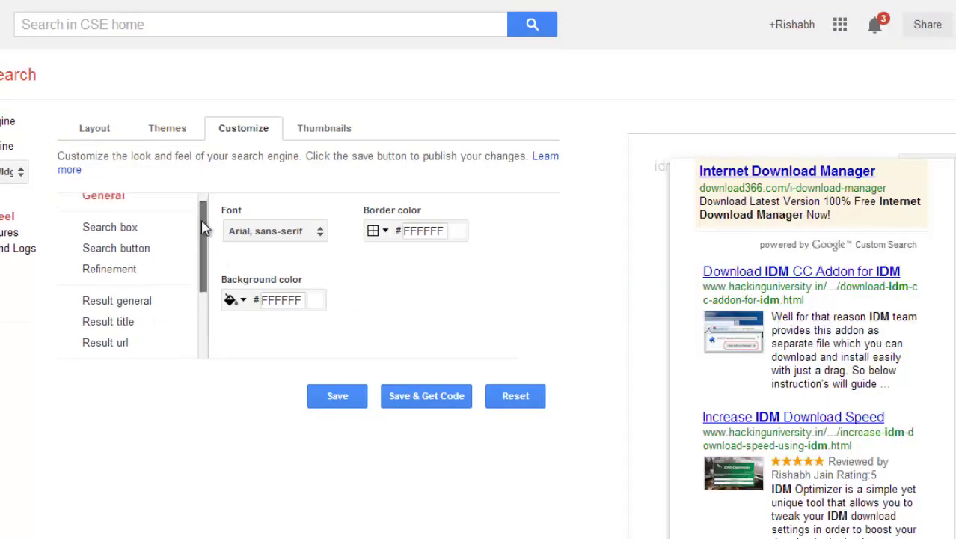
left_click_drag(205, 243, 199, 215)
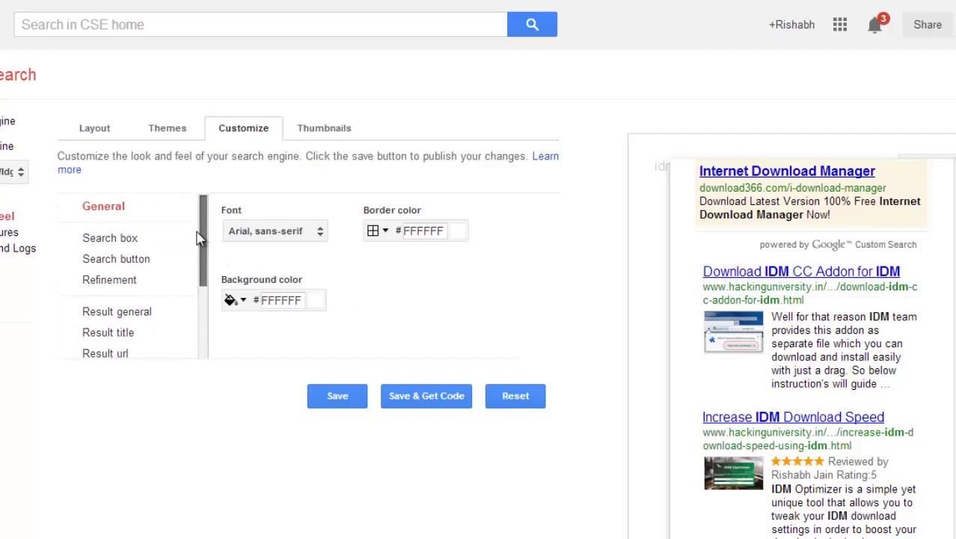
scroll(195, 250, "down", 1)
Set unvisited result titles to green (00FF00), replacing an initial yellow pick.
left_click(104, 285)
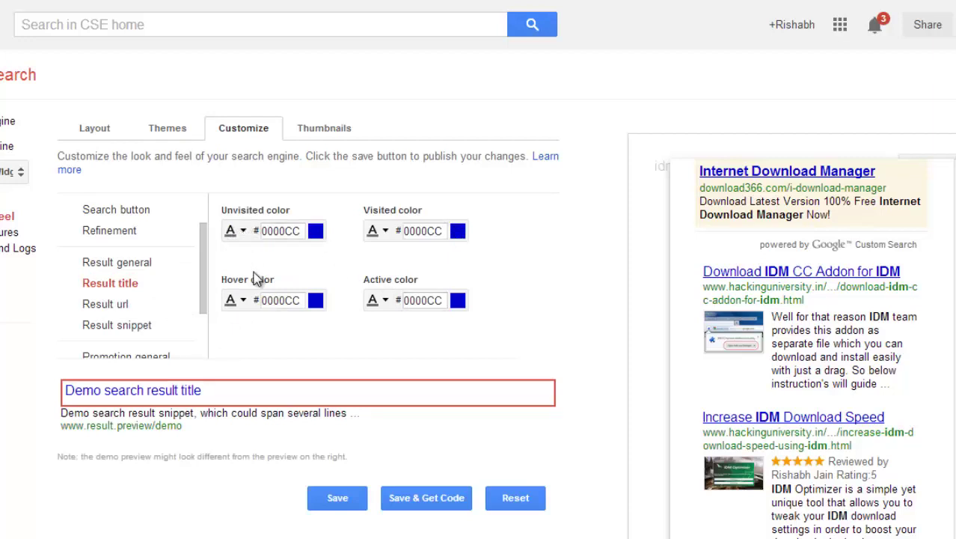
left_click(315, 232)
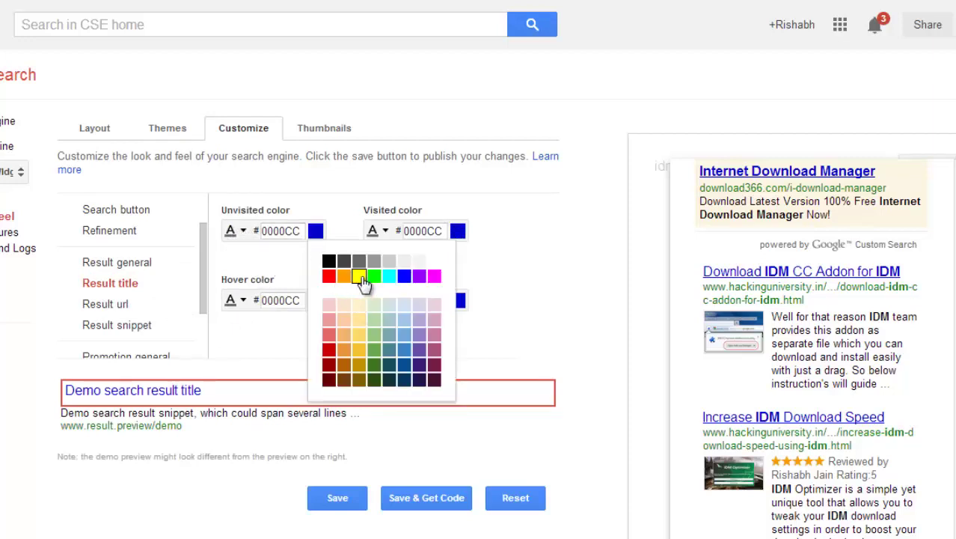
left_click(358, 274)
left_click(317, 233)
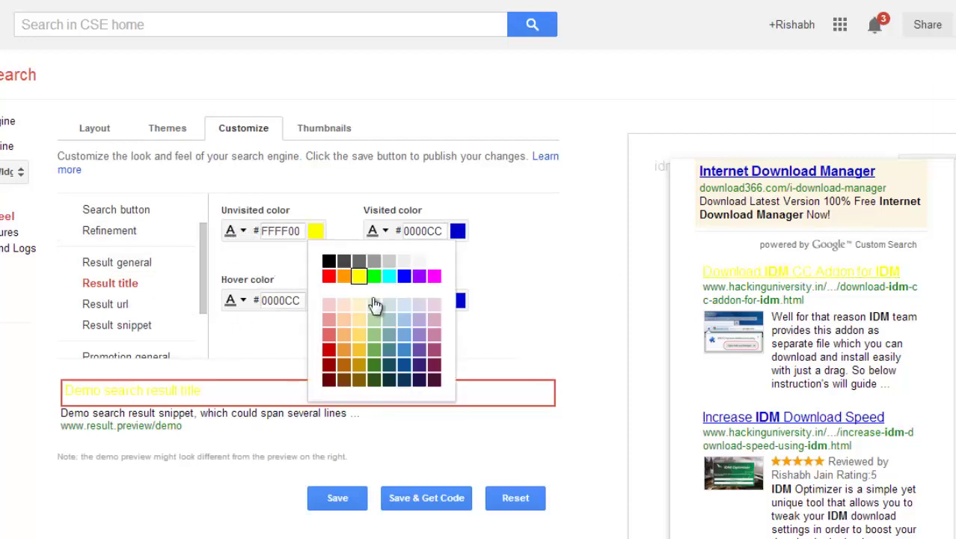
left_click(369, 274)
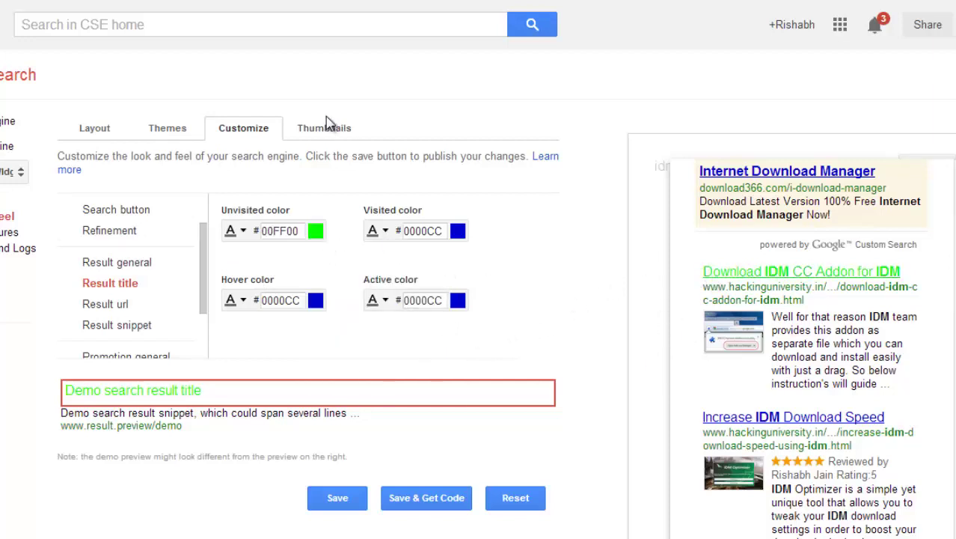
scroll(201, 252, "down", 2)
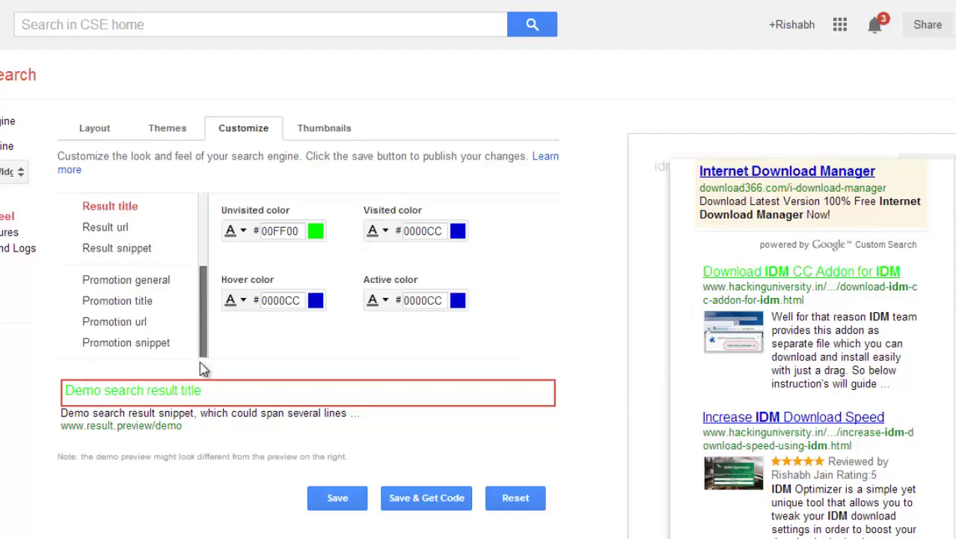
scroll(209, 217, "up", 4)
Visit Thumbnails, then open the Search features Autocomplete tab and try its preview box.
left_click(314, 127)
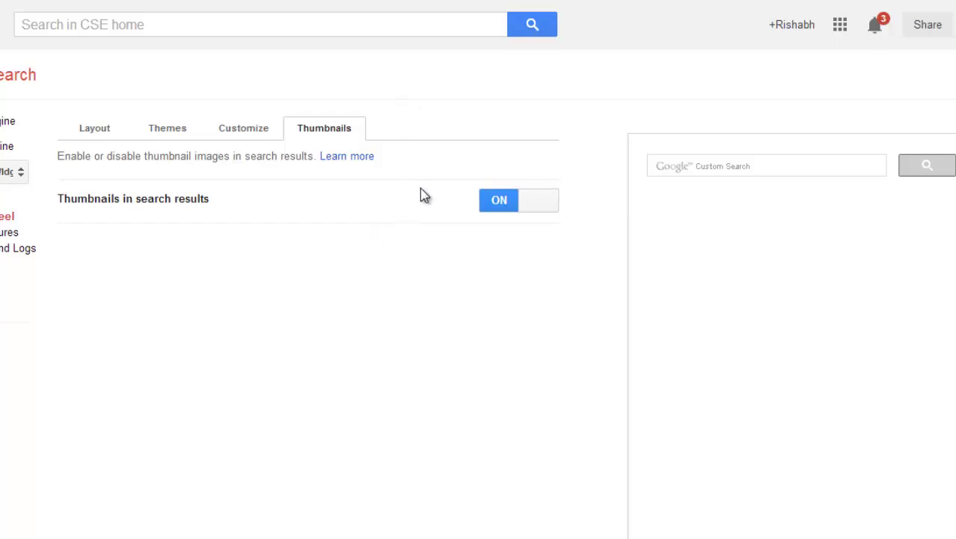
left_click(9, 235)
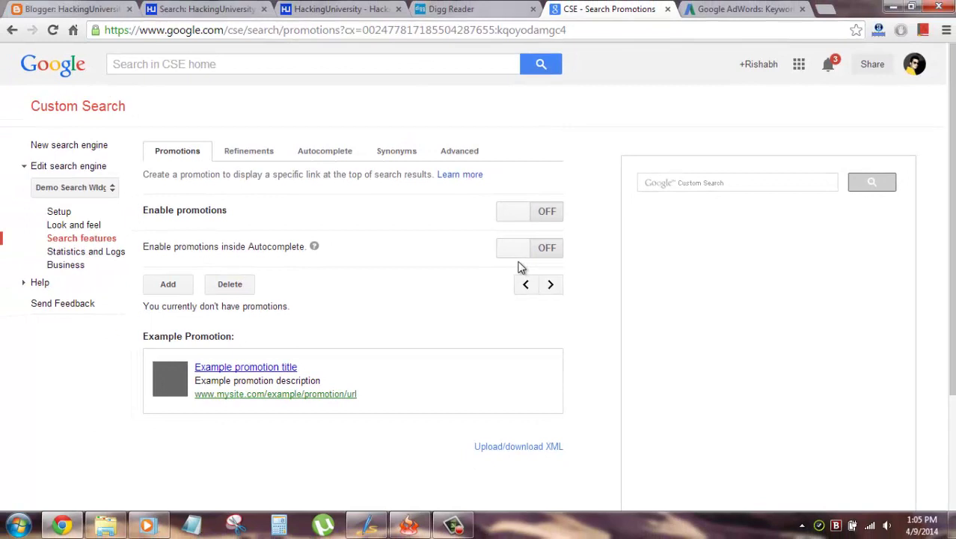
left_click(322, 153)
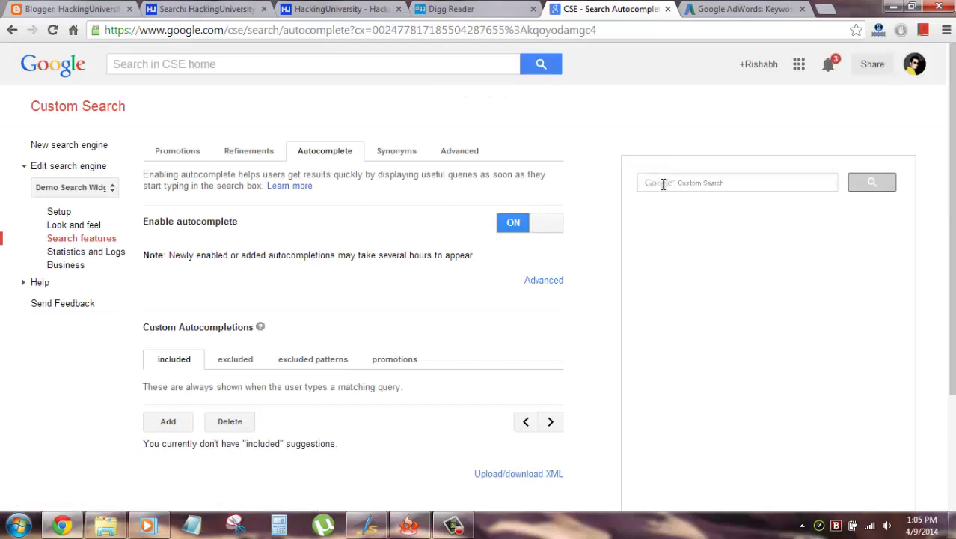
left_click(658, 184)
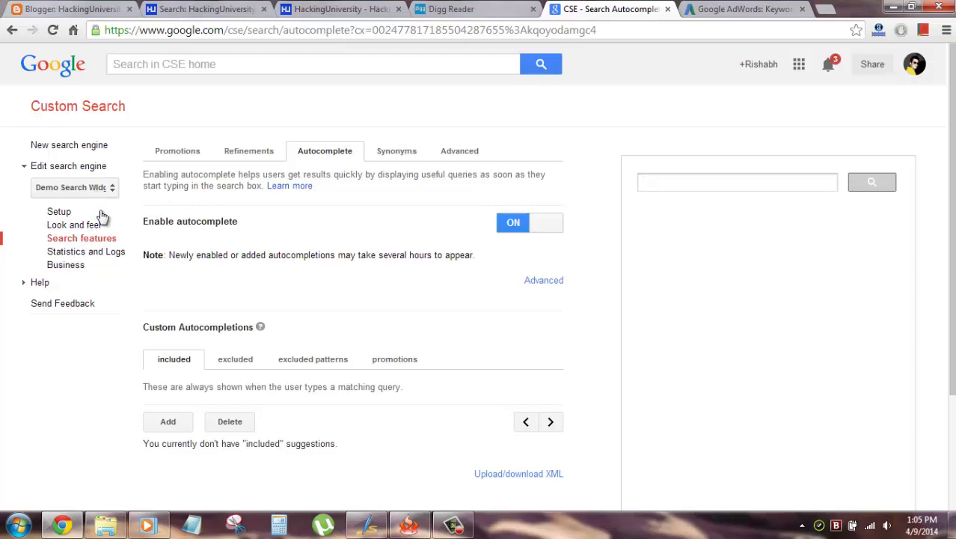
Open the engine's Get code page from Basics, then switch to the HackingUniversity blog.
left_click(78, 214)
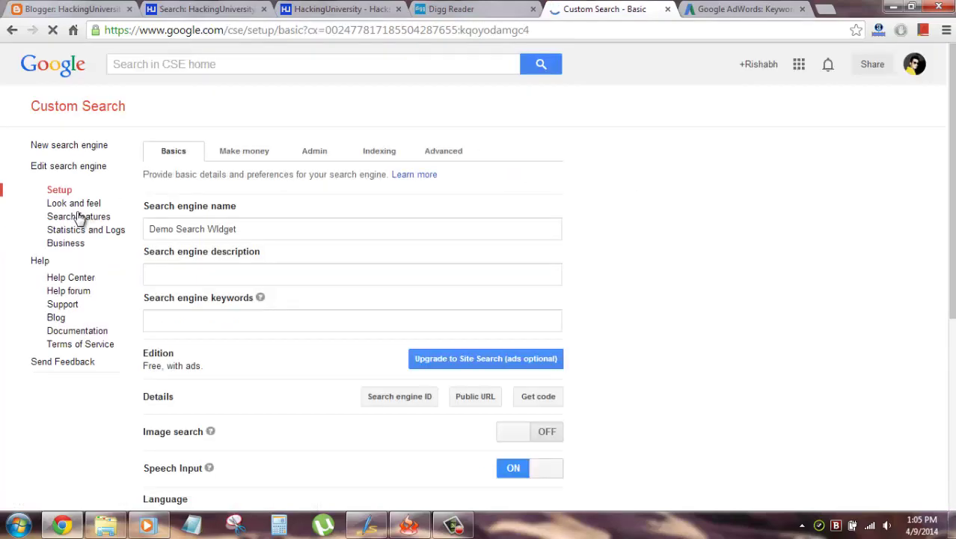
scroll(177, 268, "down", 5)
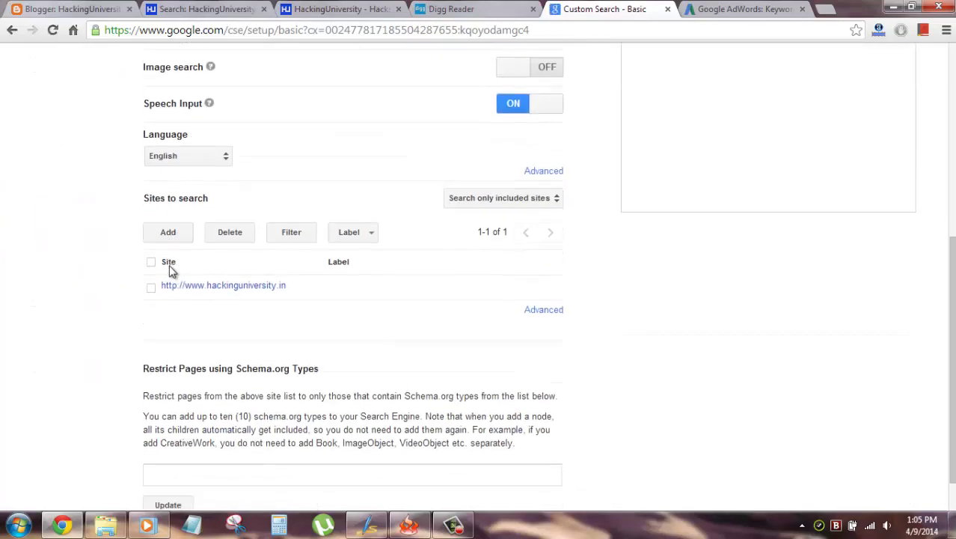
scroll(172, 273, "up", 4)
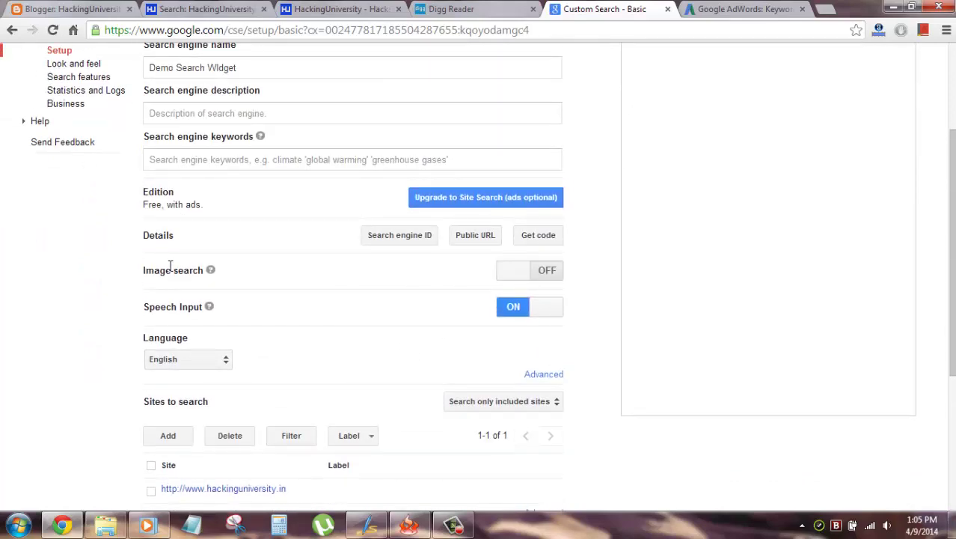
left_click(538, 235)
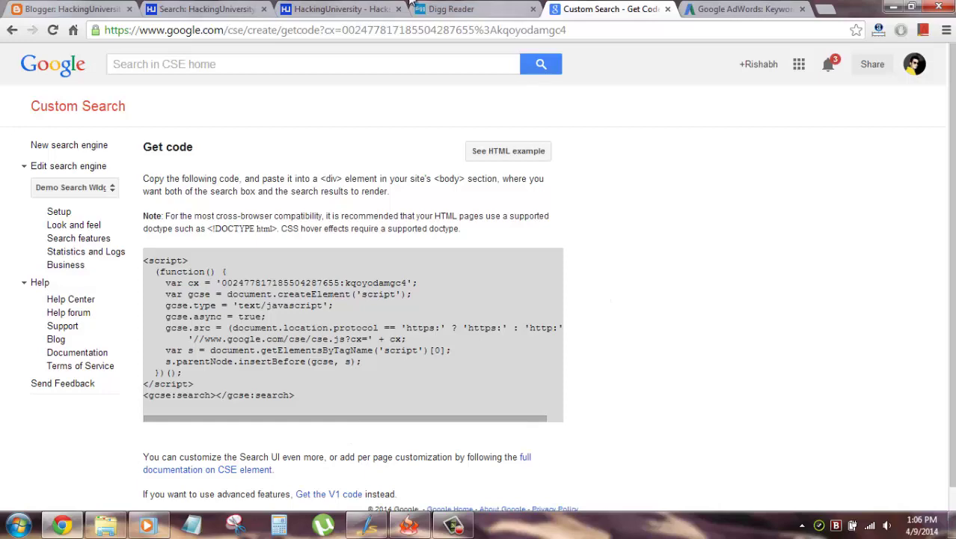
left_click(368, 7)
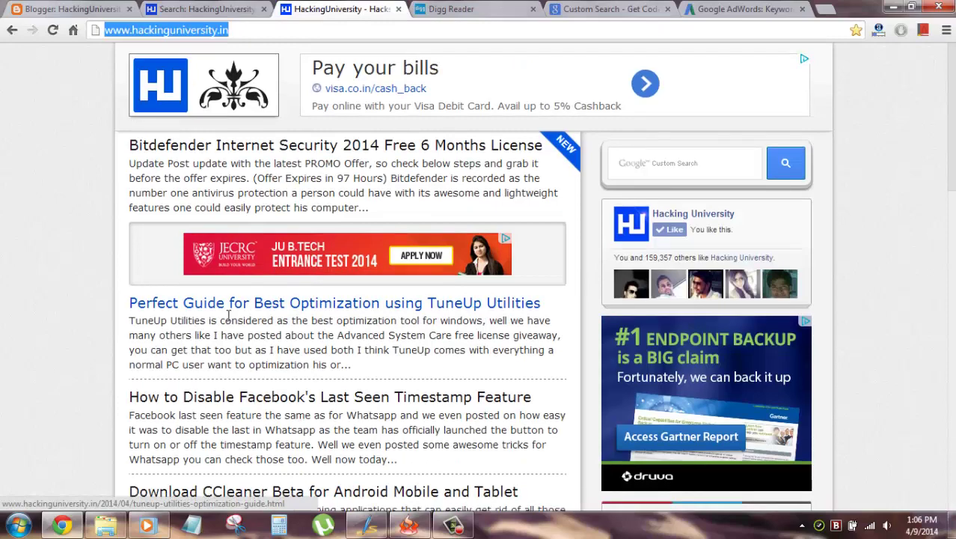
scroll(228, 315, "down", 3)
scroll(183, 335, "up", 3)
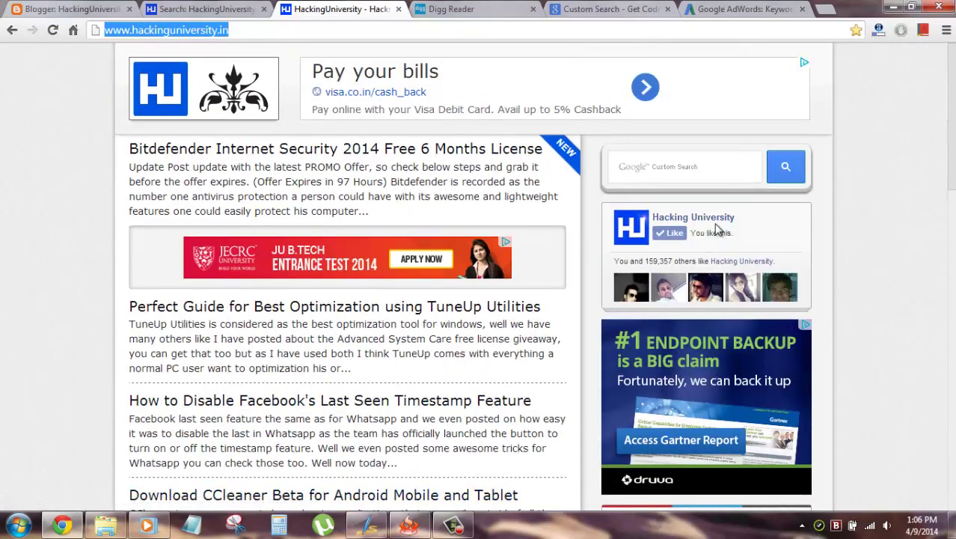
scroll(774, 229, "down", 5)
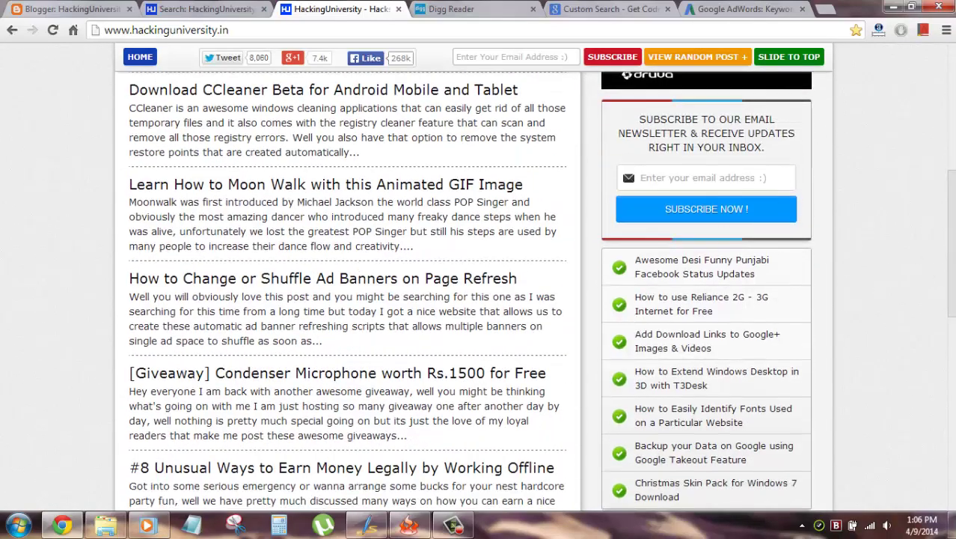
scroll(542, 292, "down", 1)
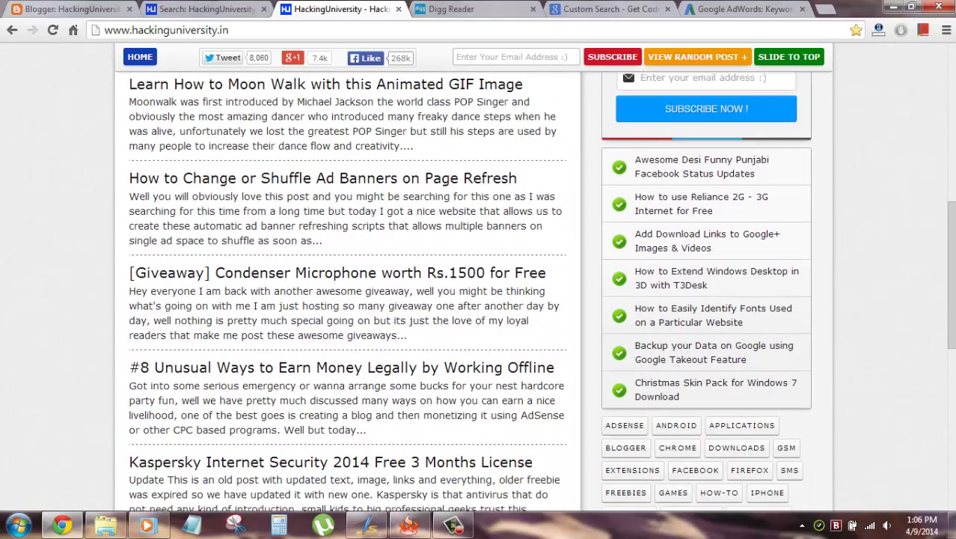
scroll(347, 292, "down", 7)
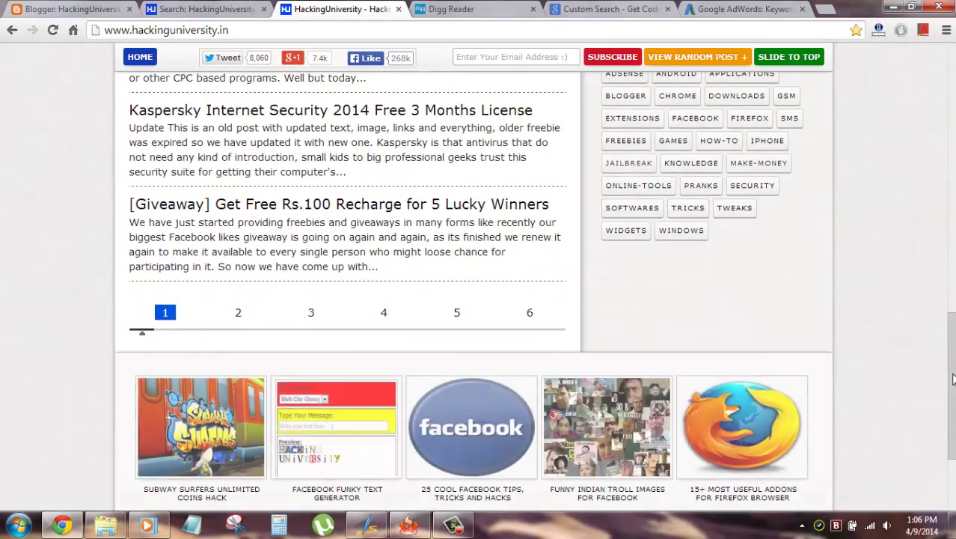